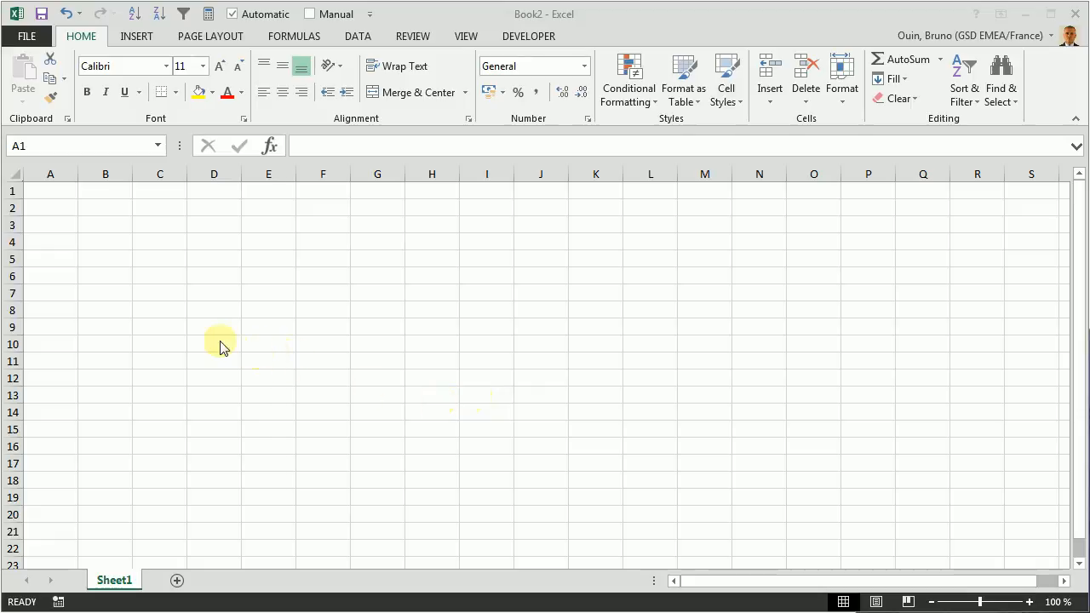
Step: Enter the title "Titre qui contient pas mal de texte" in cell B2
click(105, 209)
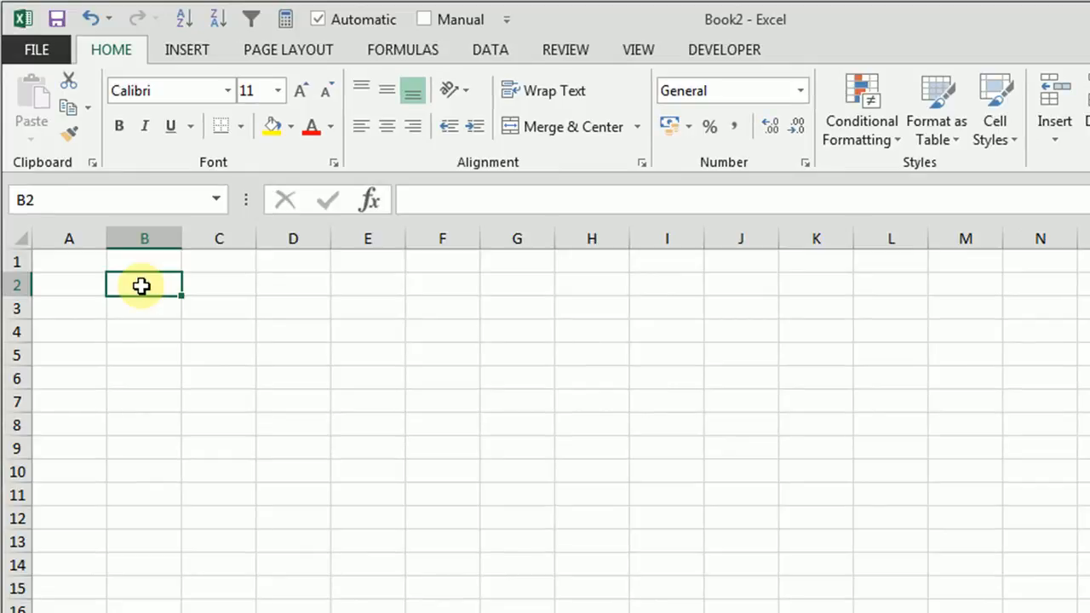
text(Titre)
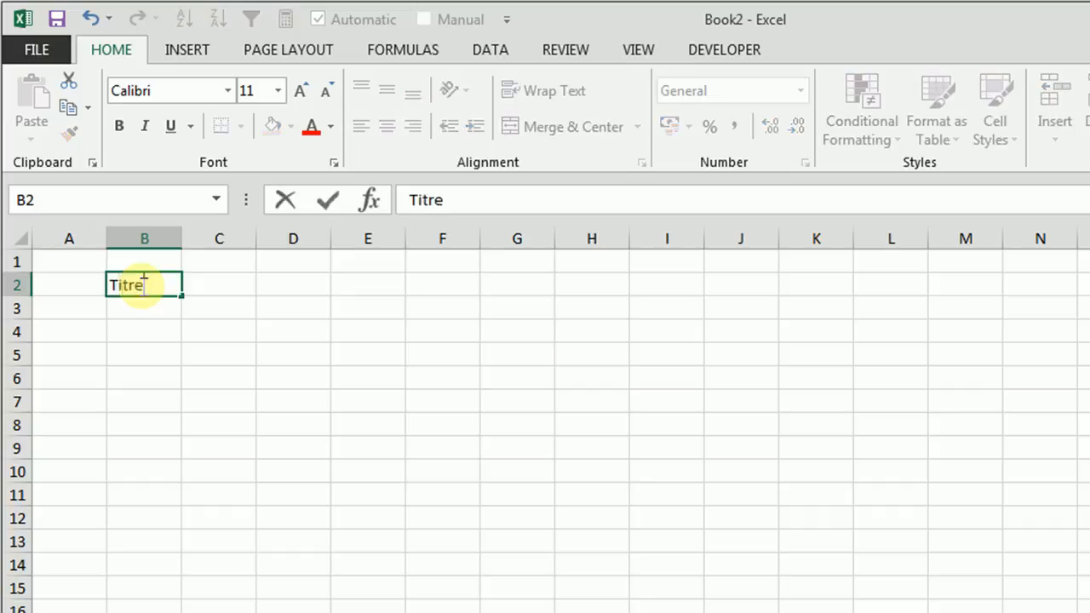
text( qui contient p)
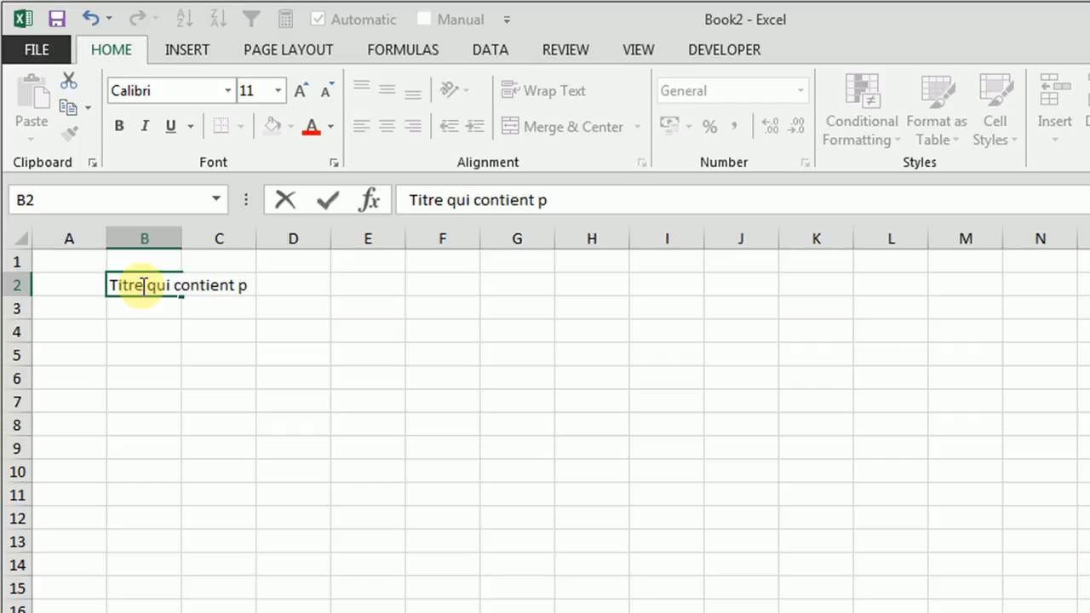
text(as mal de texte)
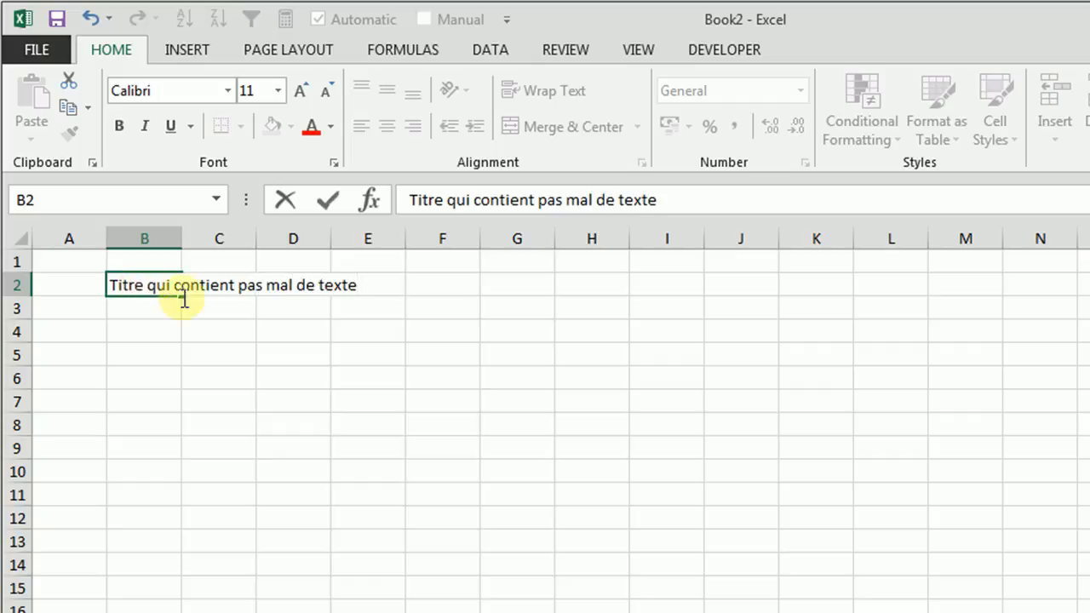
click(195, 350)
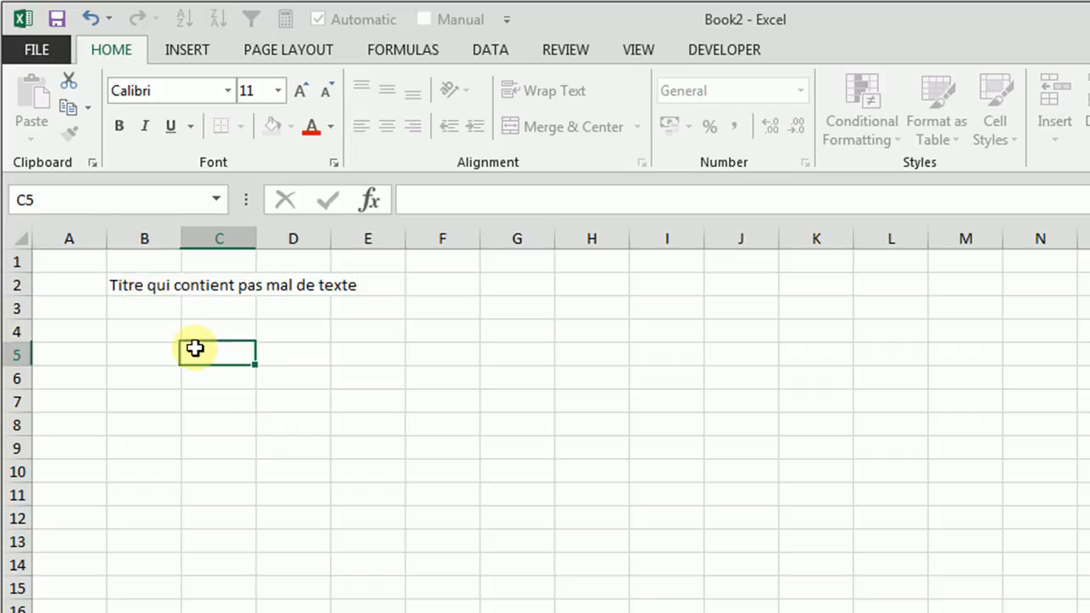
Step: Widen column B to fit the title and apply all borders to the range B2:C6
drag(180, 237, 380, 236)
drag(260, 284, 412, 387)
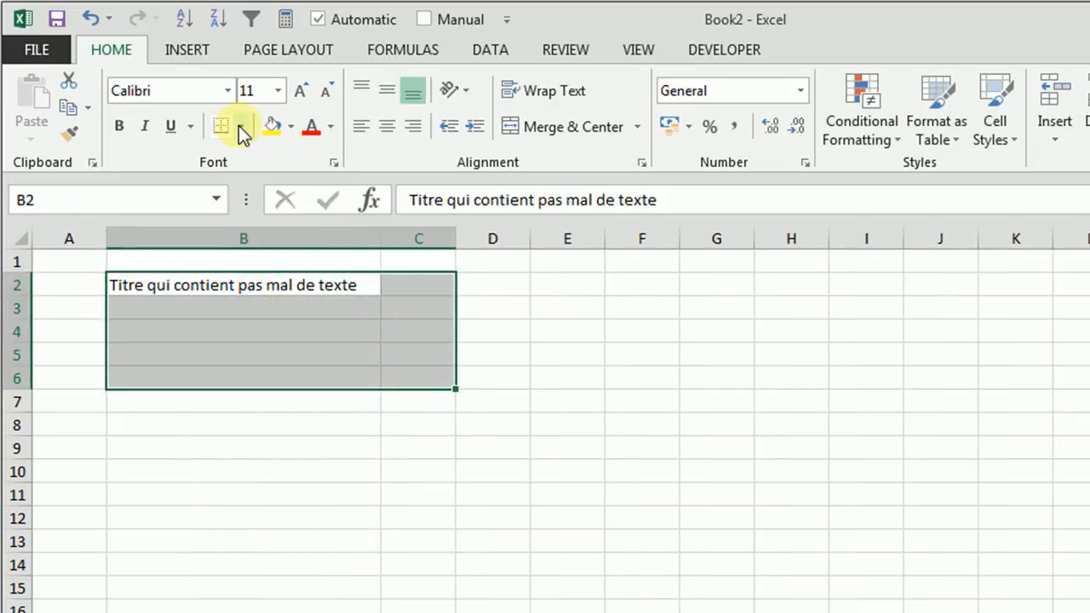
click(240, 126)
click(253, 323)
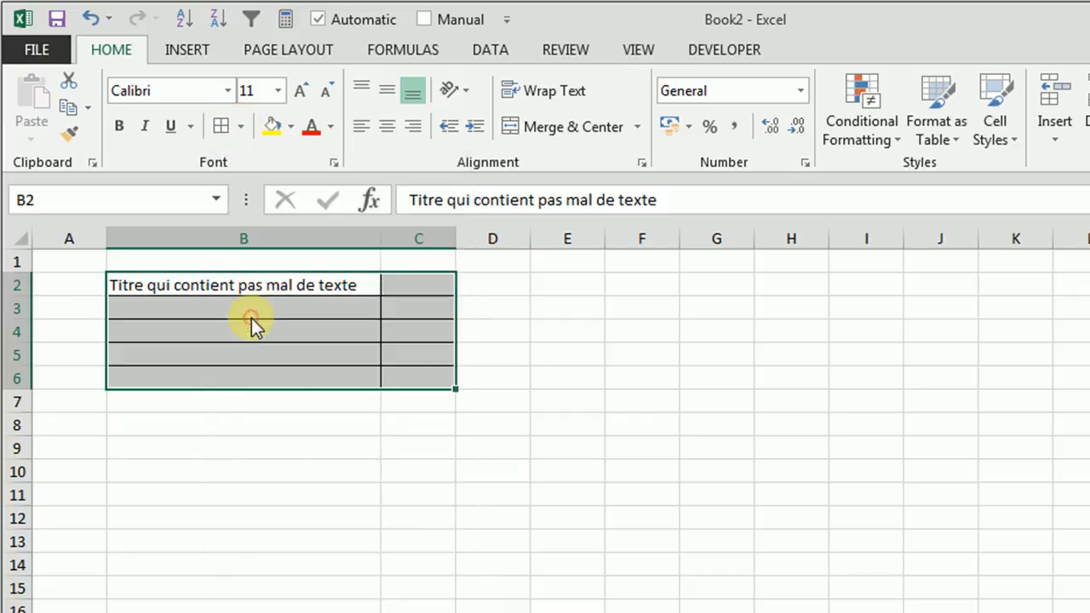
click(350, 564)
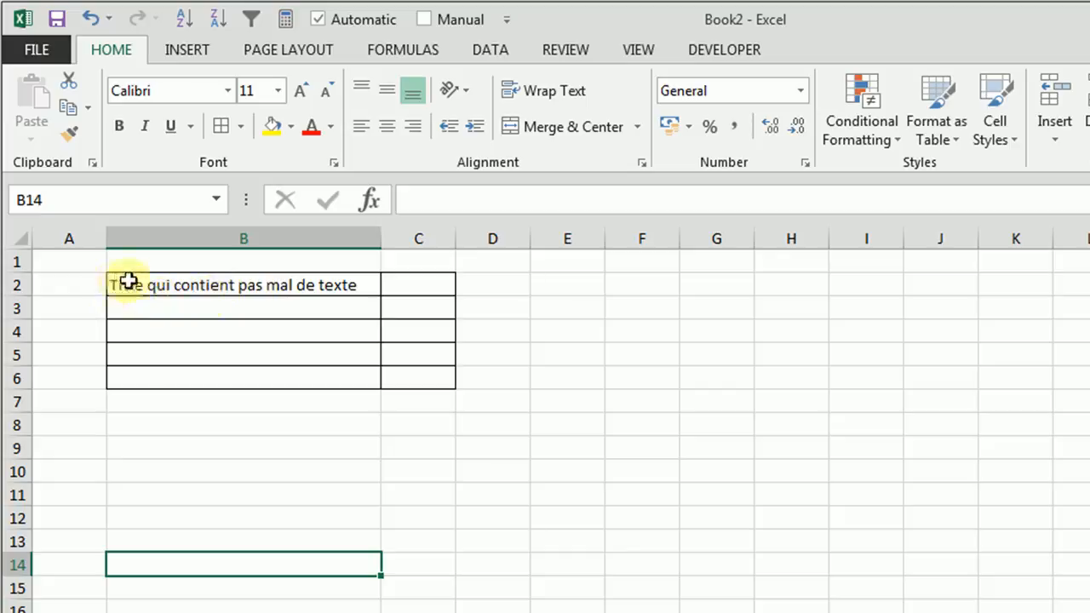
Step: Narrow column B to less than the title's length and turn on Wrap Text for cell B2
drag(379, 238, 256, 242)
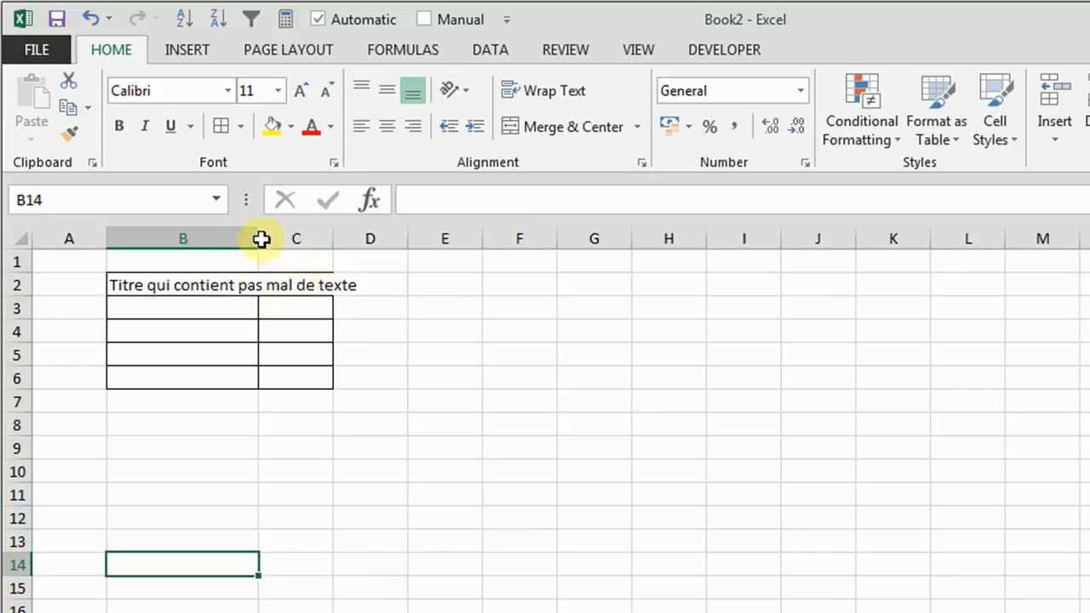
drag(261, 239, 263, 247)
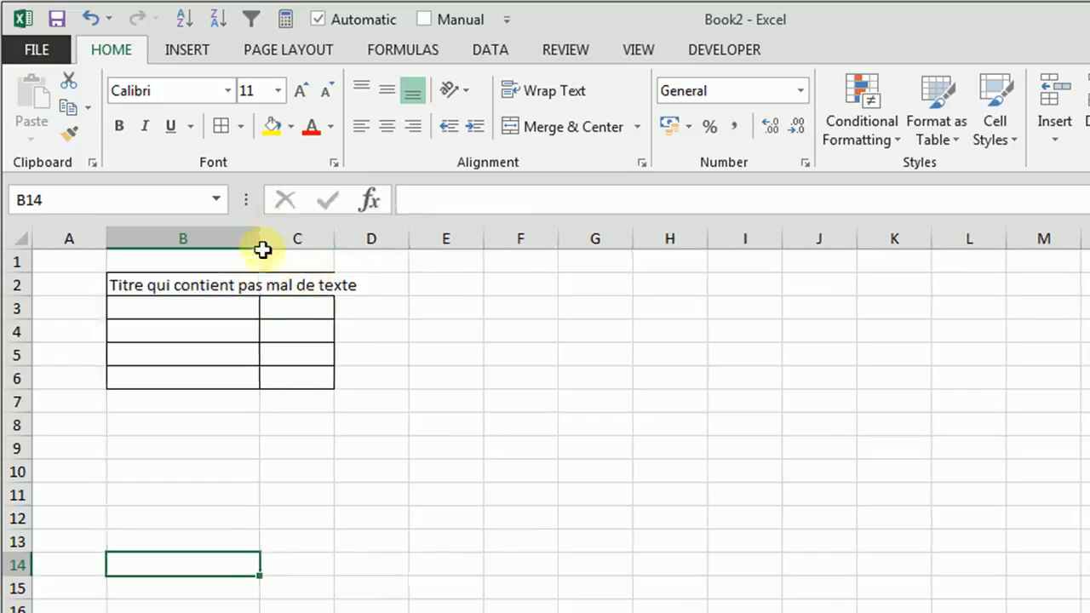
click(208, 286)
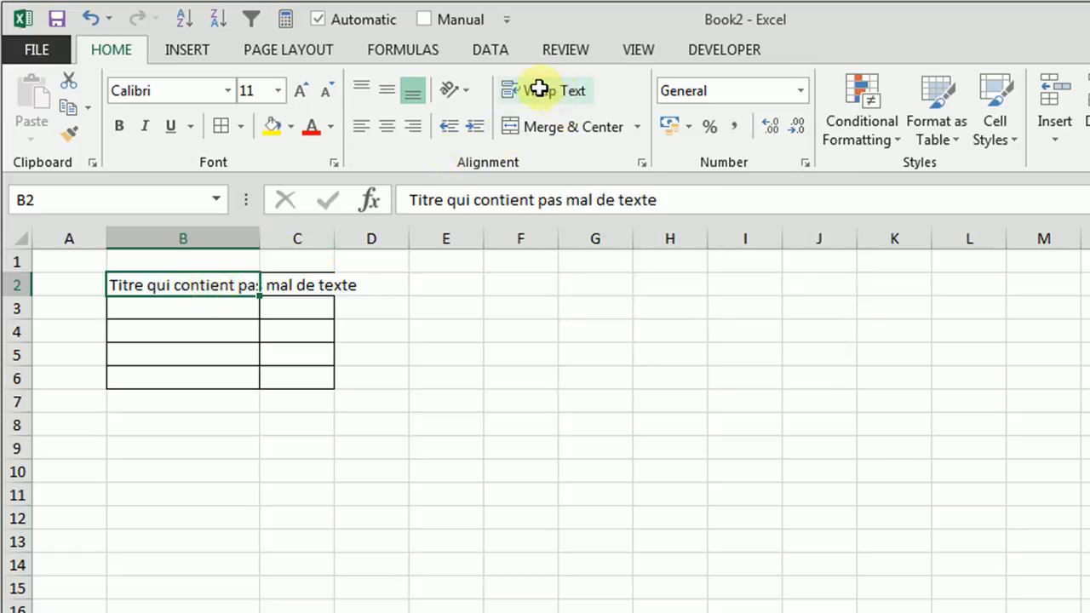
click(539, 88)
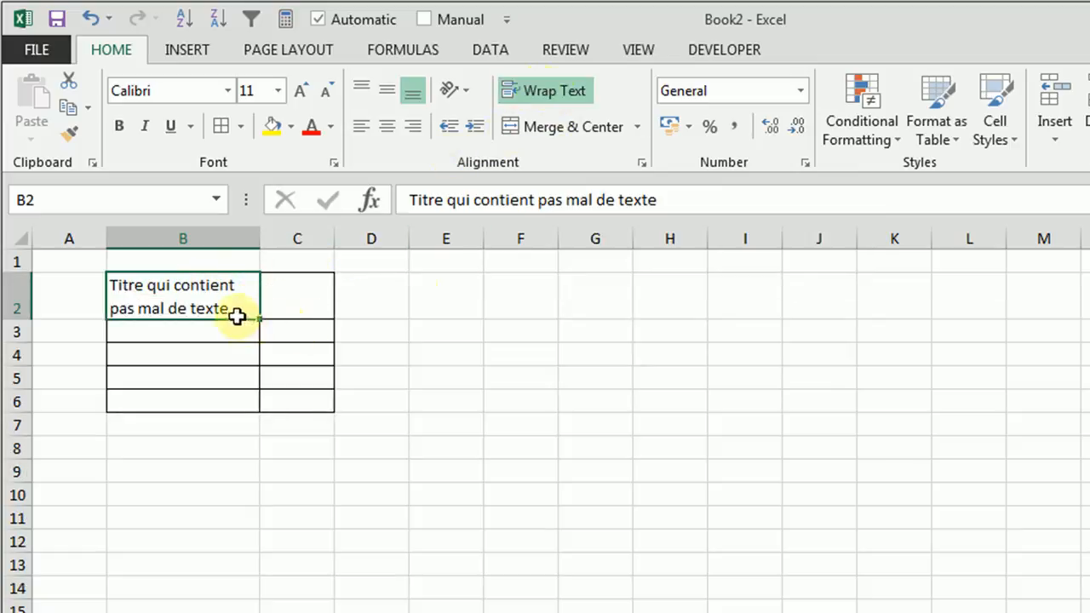
Step: Make row 2 several lines taller and resize column B to reflow the wrapped title, leaving the column wide enough for two lines
drag(260, 238, 218, 240)
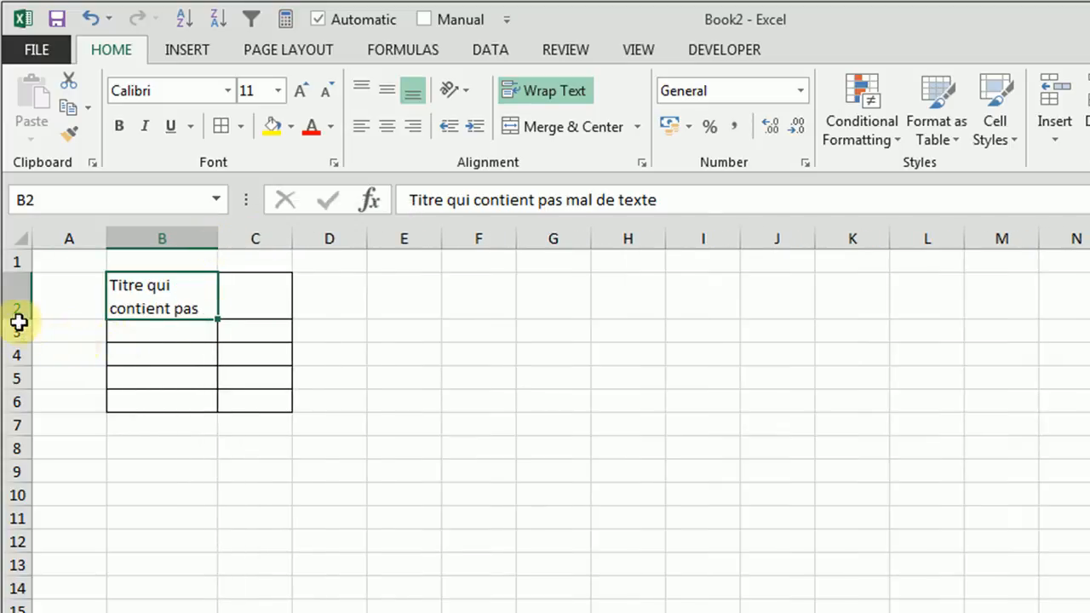
drag(19, 320, 10, 439)
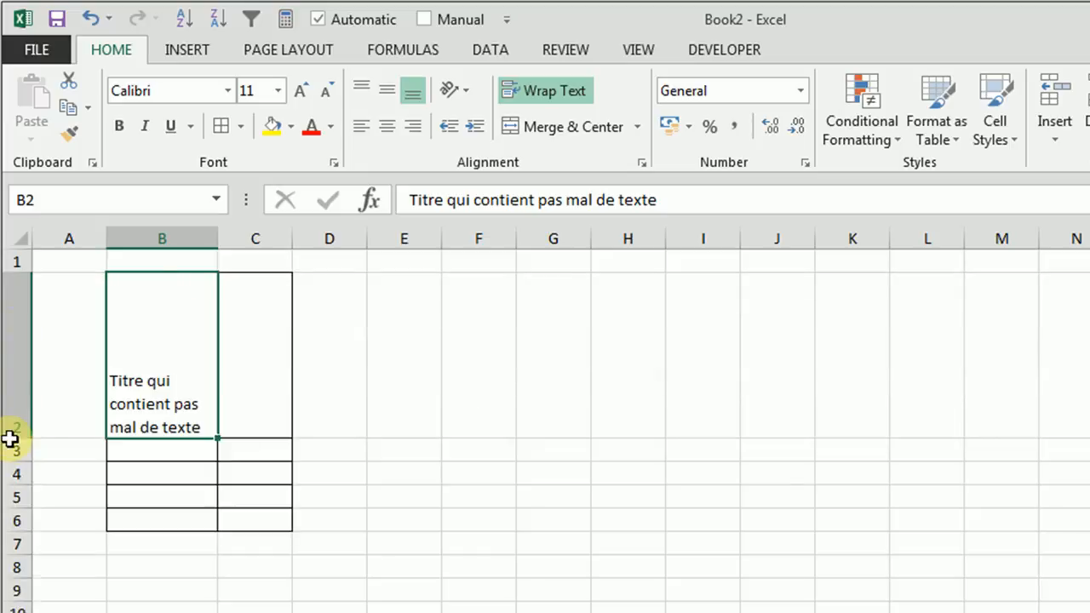
drag(219, 239, 349, 255)
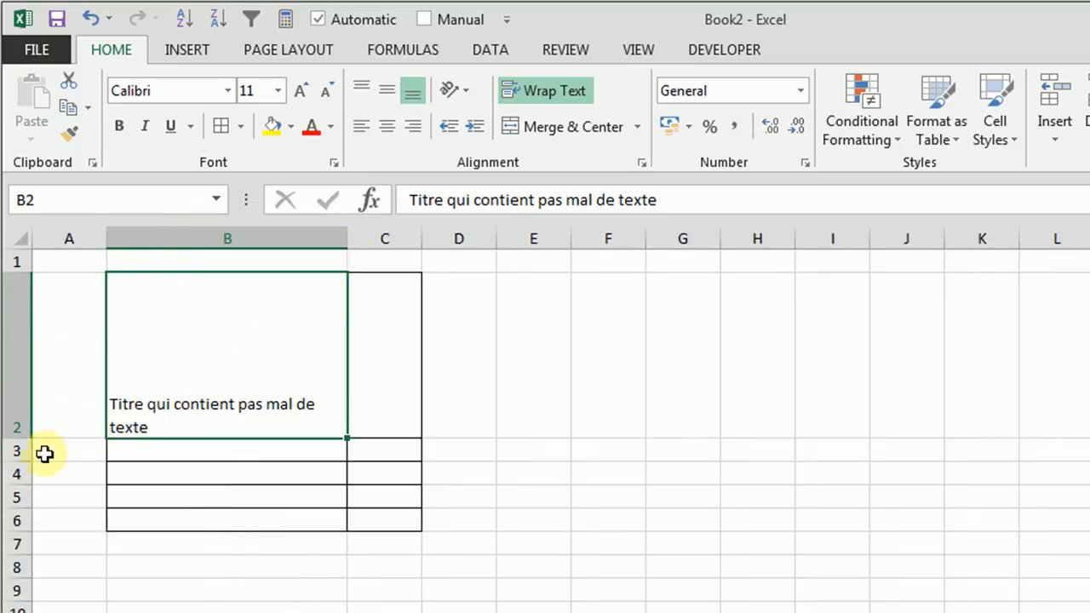
mouse_move(19, 438)
mouse_down()
mouse_move(19, 397)
mouse_move(19, 433)
mouse_up()
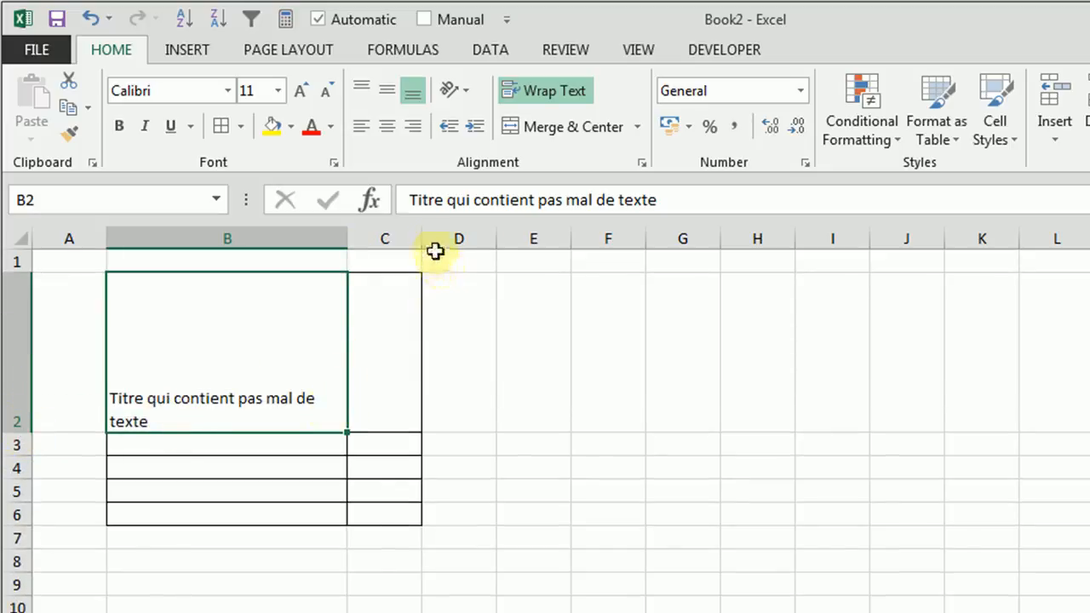
Step: Try to push "qui" in B2 onto a new line with extra spaces after "Titre", and narrow column B
double_click(146, 398)
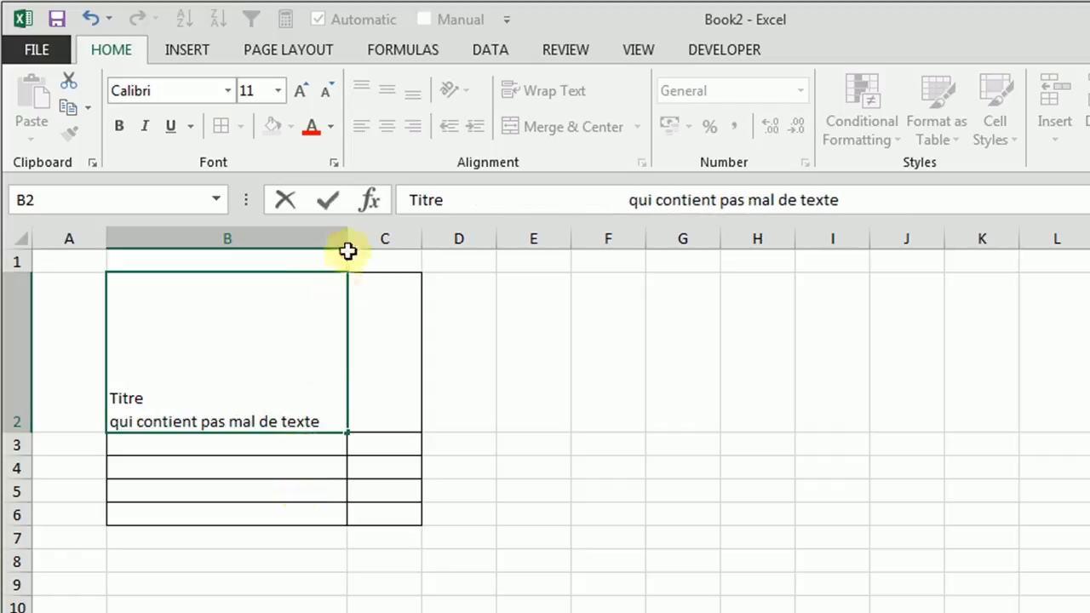
click(341, 246)
drag(349, 244, 272, 243)
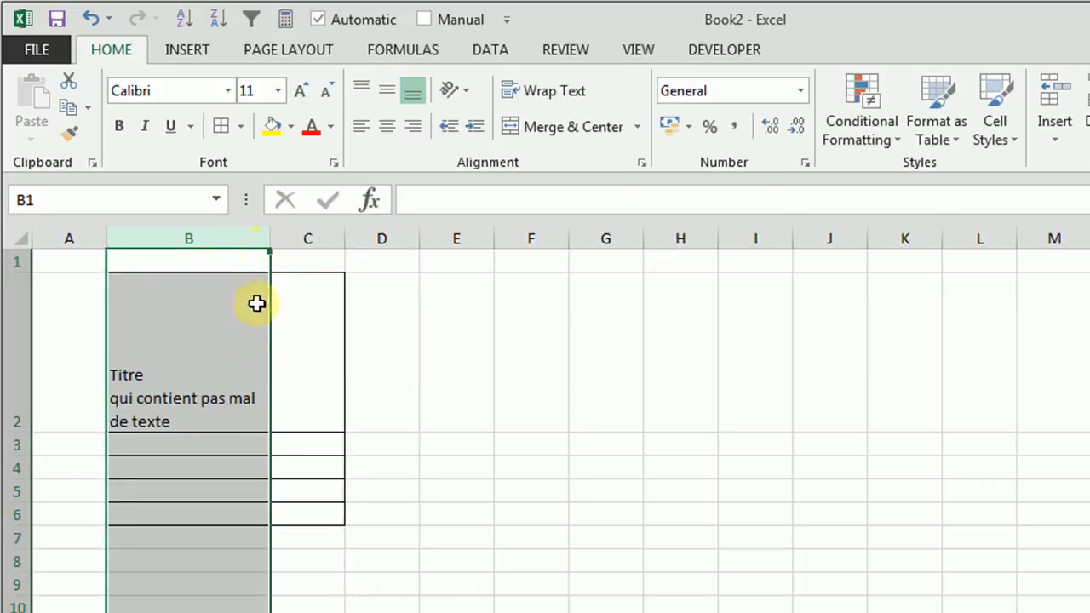
Step: Widen column B and remove the extra spaces after "Titre" in cell B2
drag(270, 244, 399, 244)
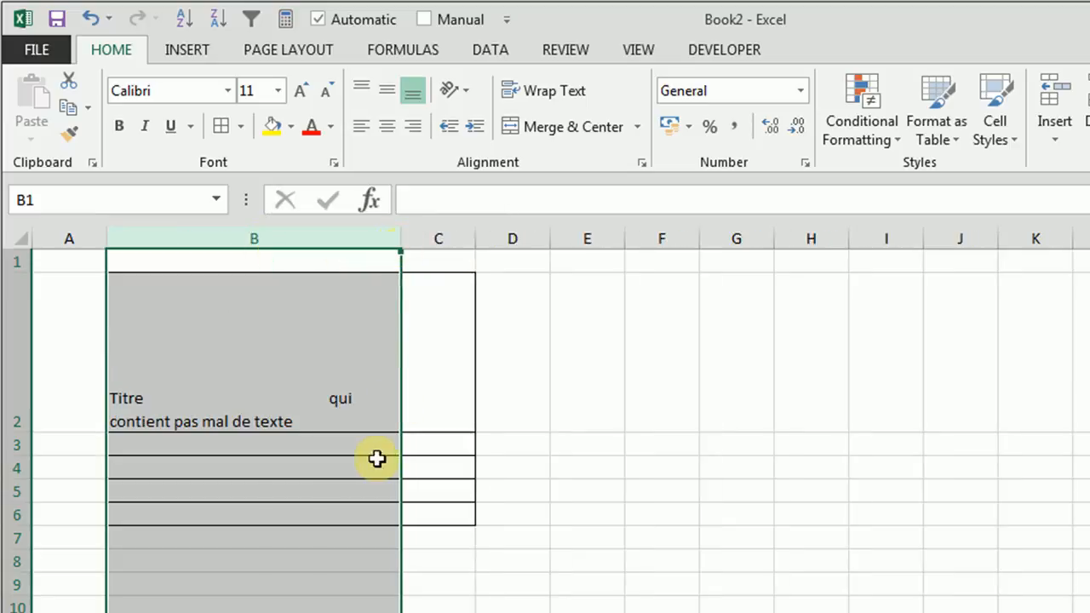
click(333, 401)
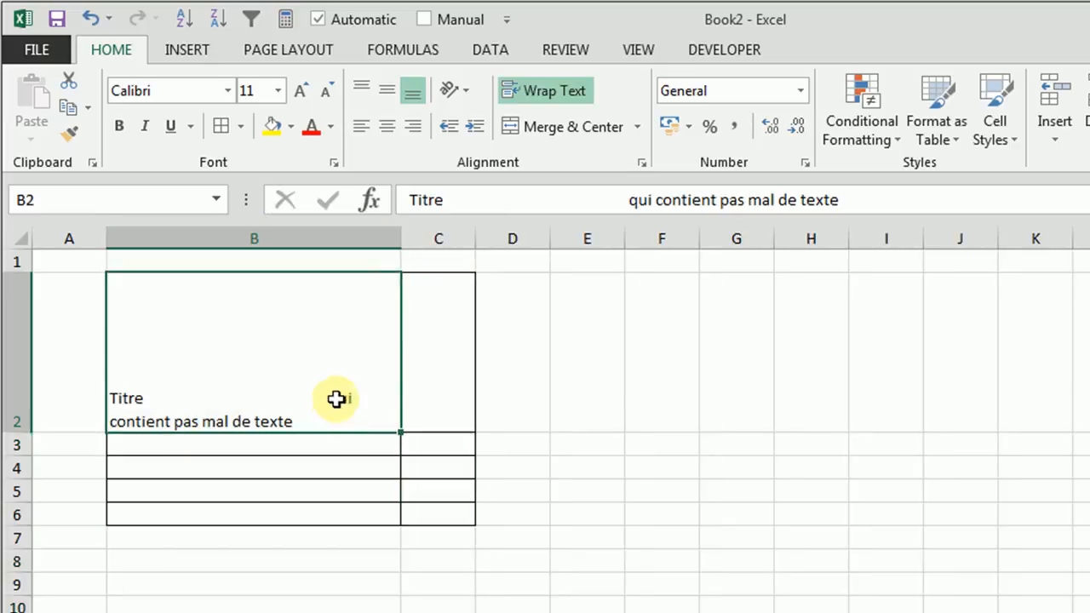
double_click(330, 397)
drag(330, 397, 146, 399)
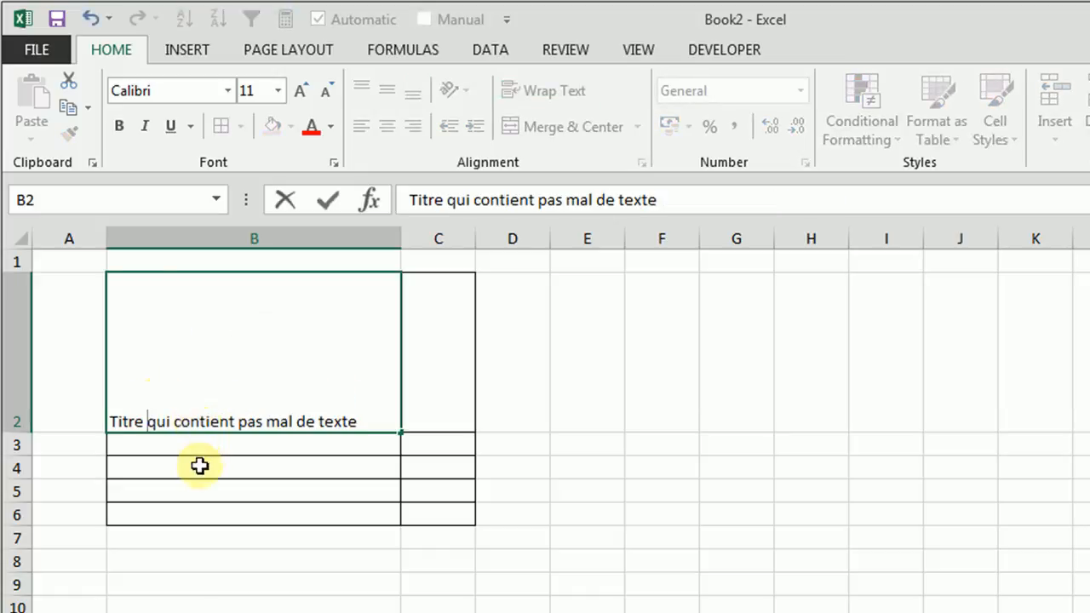
click(190, 491)
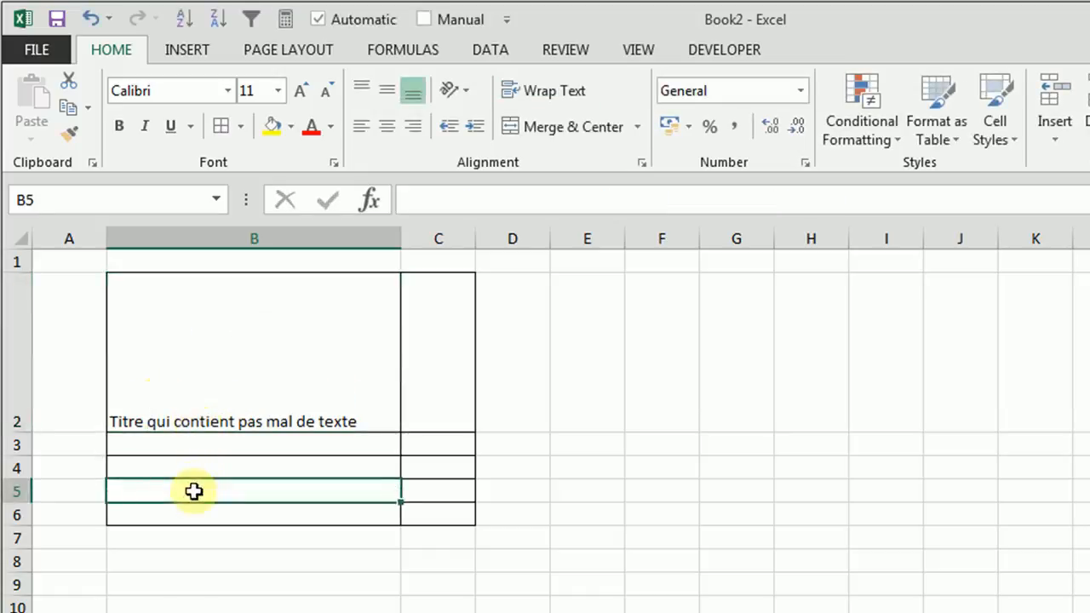
Step: Expand the formula bar for cell B2 and enlarge it to show several lines of text
click(197, 407)
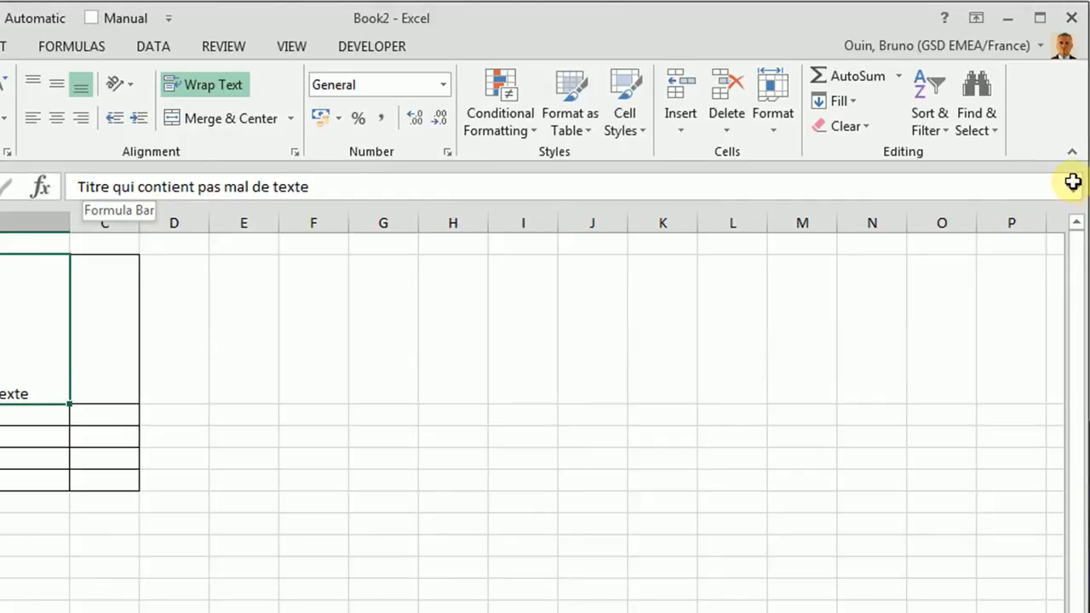
click(1073, 187)
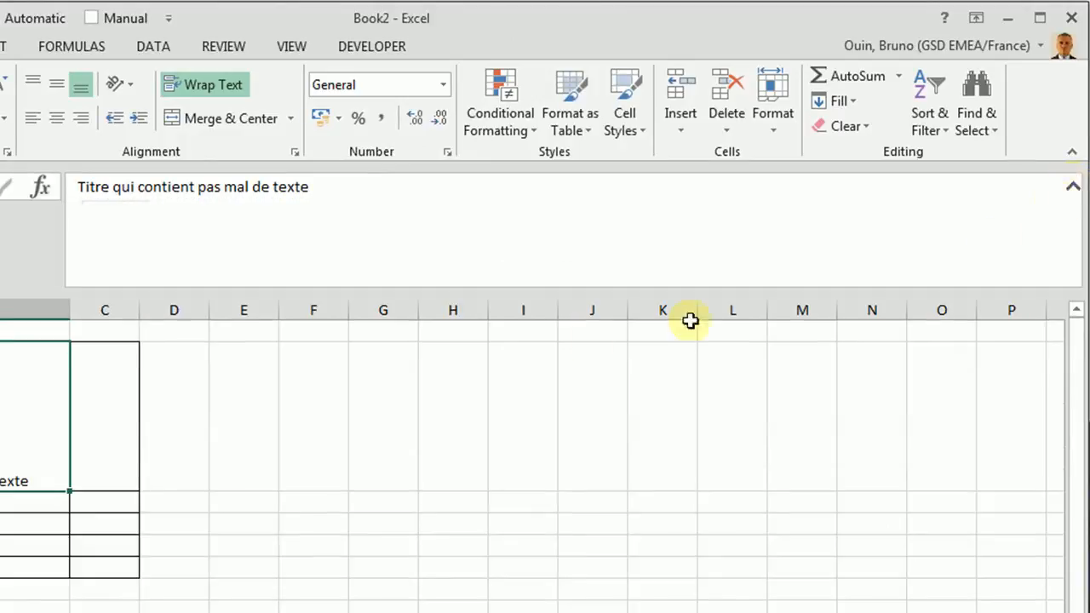
drag(544, 291, 545, 352)
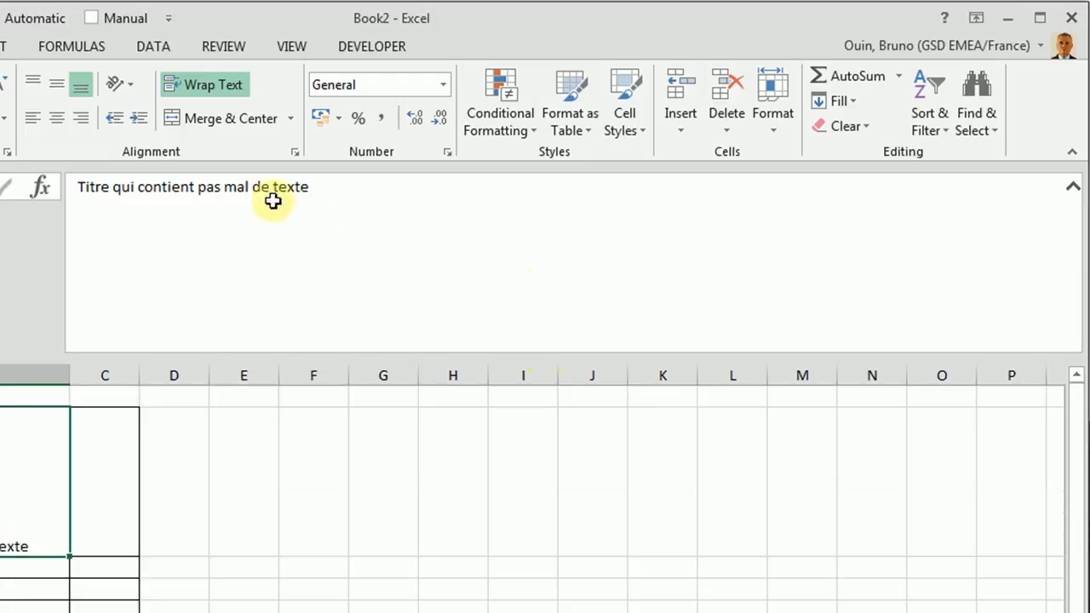
Step: Replace the spaces after "Titre", "qui" and "contient" in cell B2 with manual line breaks
click(113, 187)
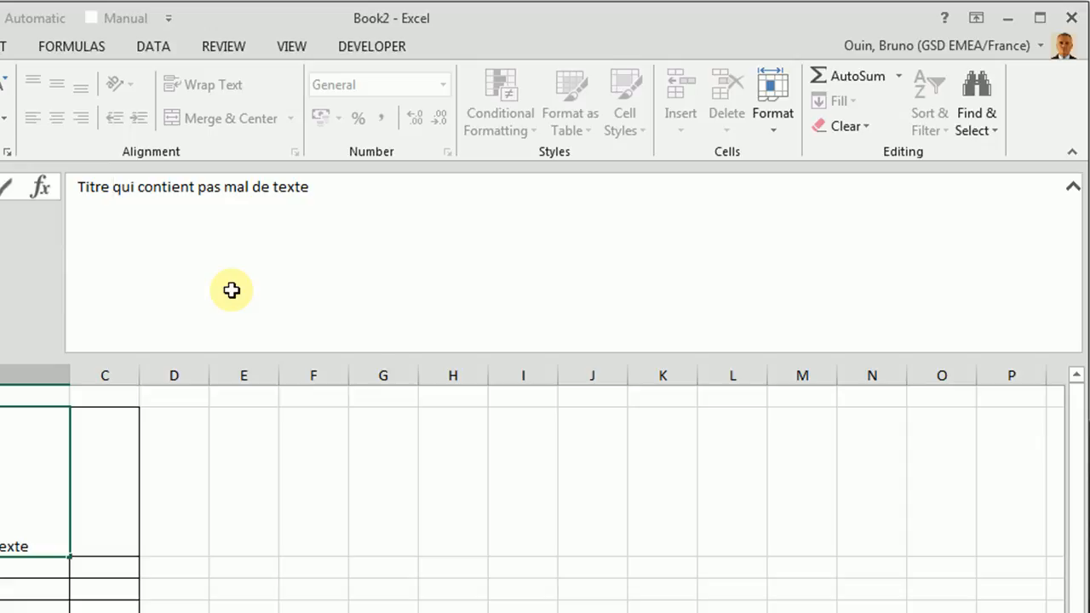
key(BackSpace)
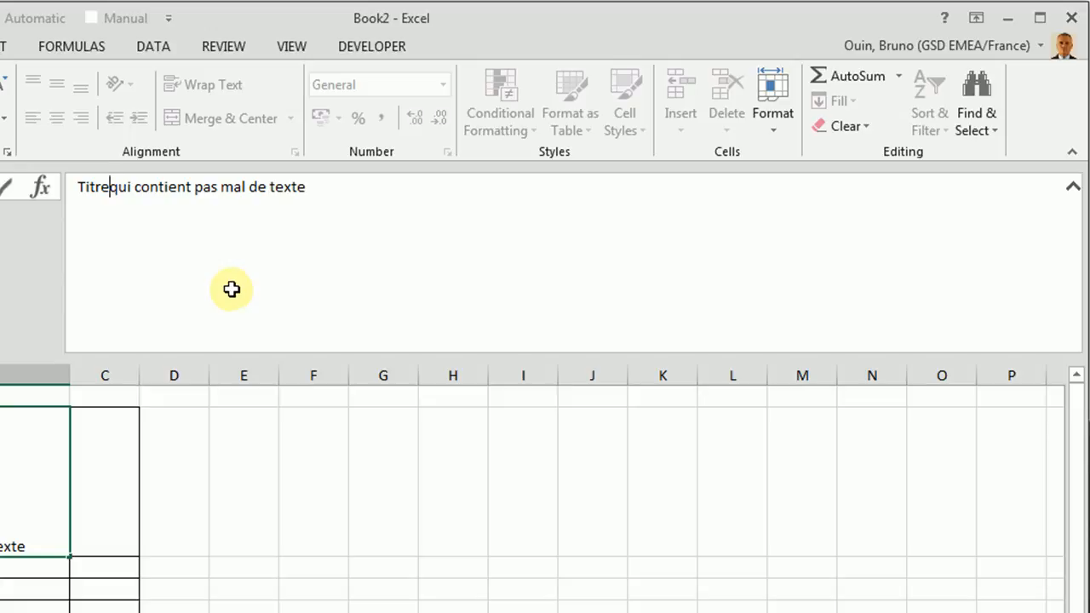
key(alt+Return)
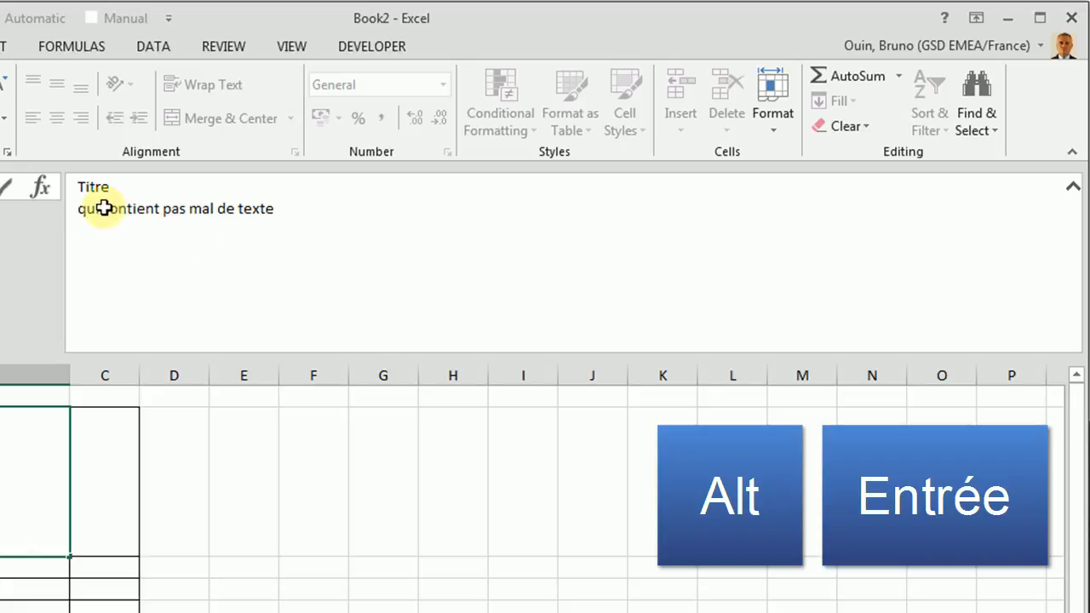
key(BackSpace)
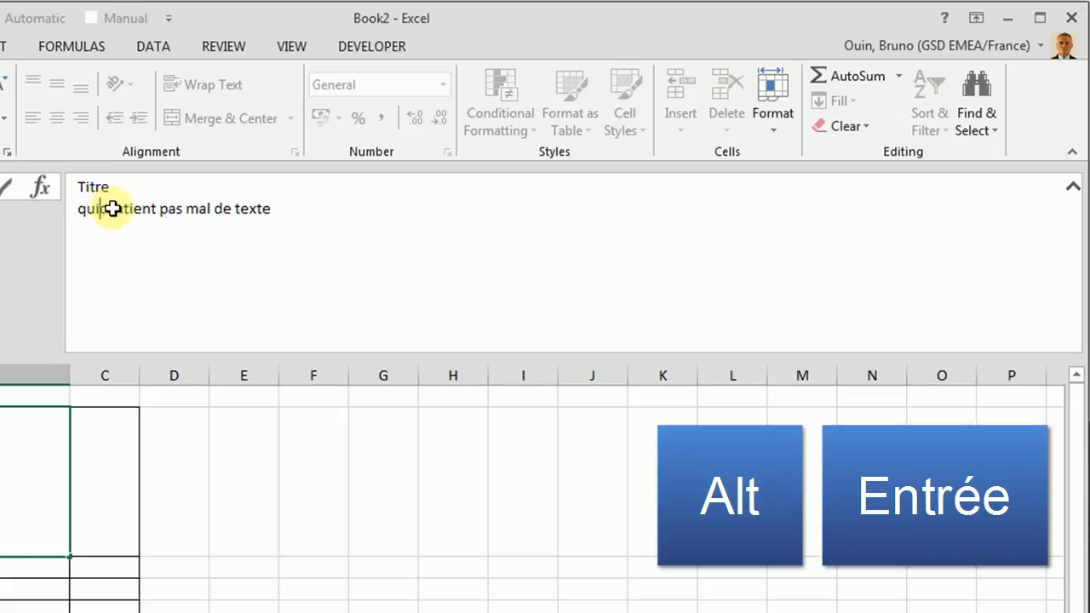
key(alt+Return)
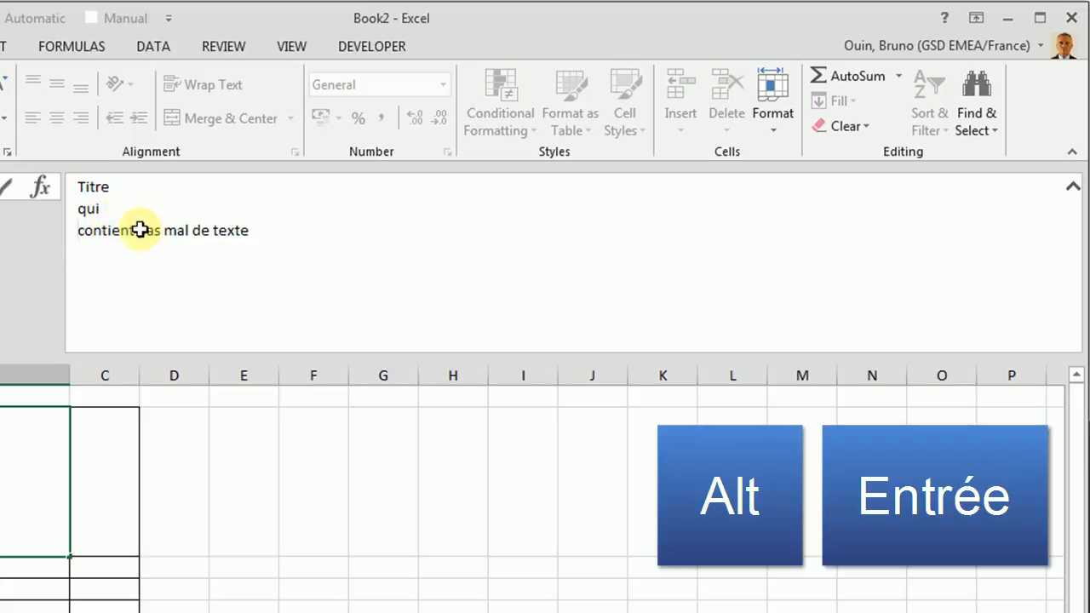
click(139, 229)
key(BackSpace)
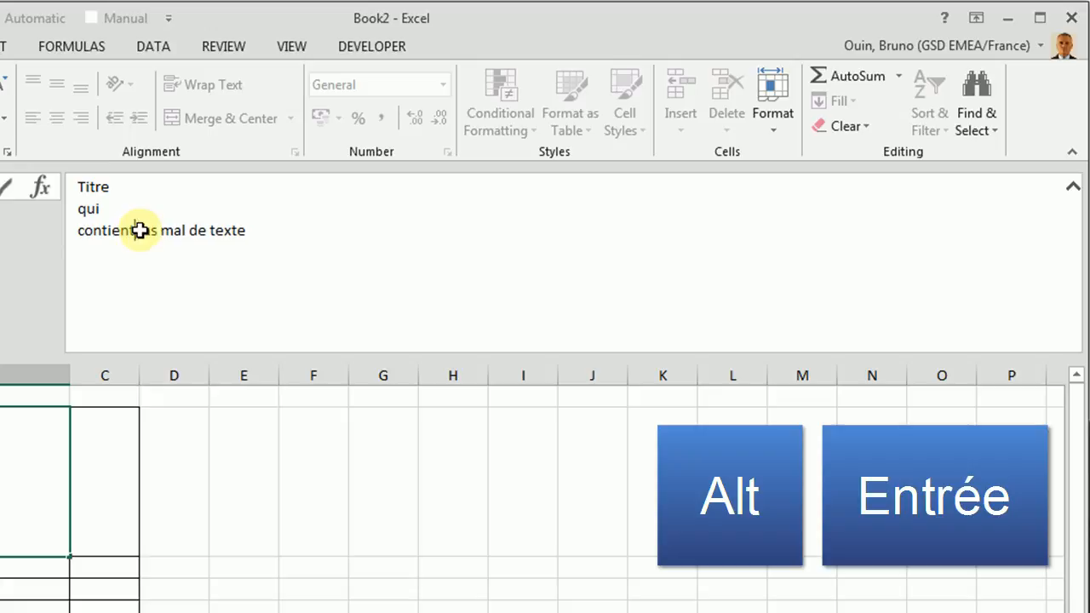
key(alt+Return)
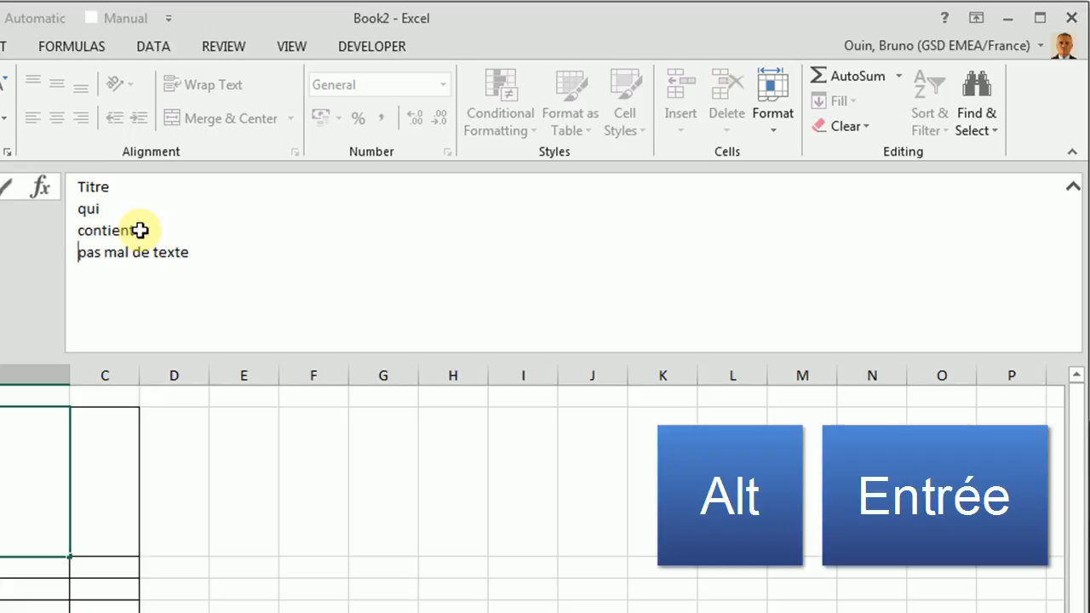
Step: Replace the spaces after "pas", "mal" and "de" in cell B2 with manual line breaks and commit the entry
click(103, 252)
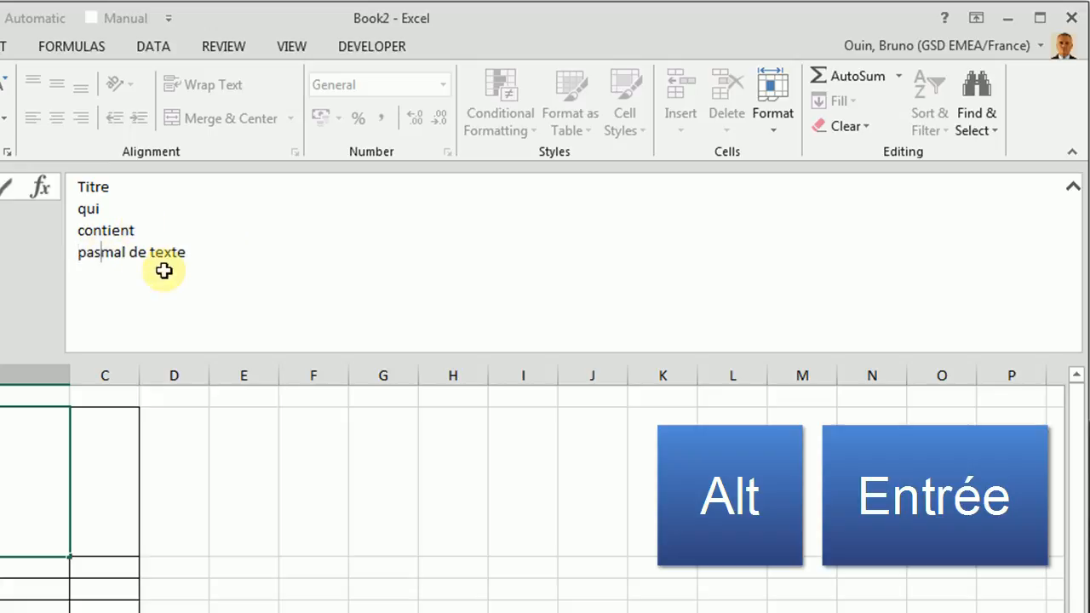
key(alt+Return)
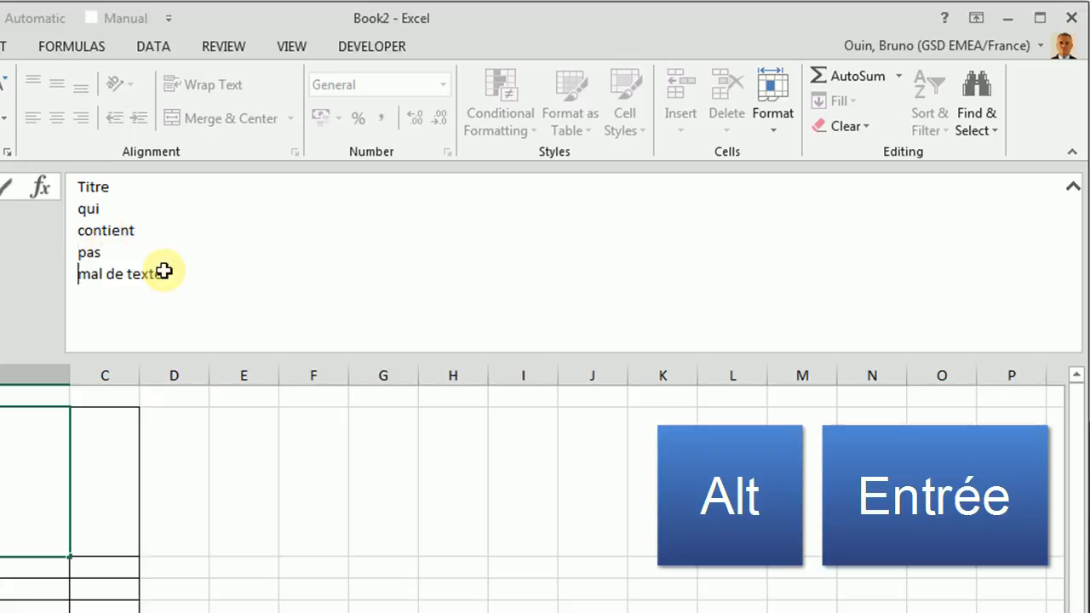
click(105, 272)
key(alt+Return)
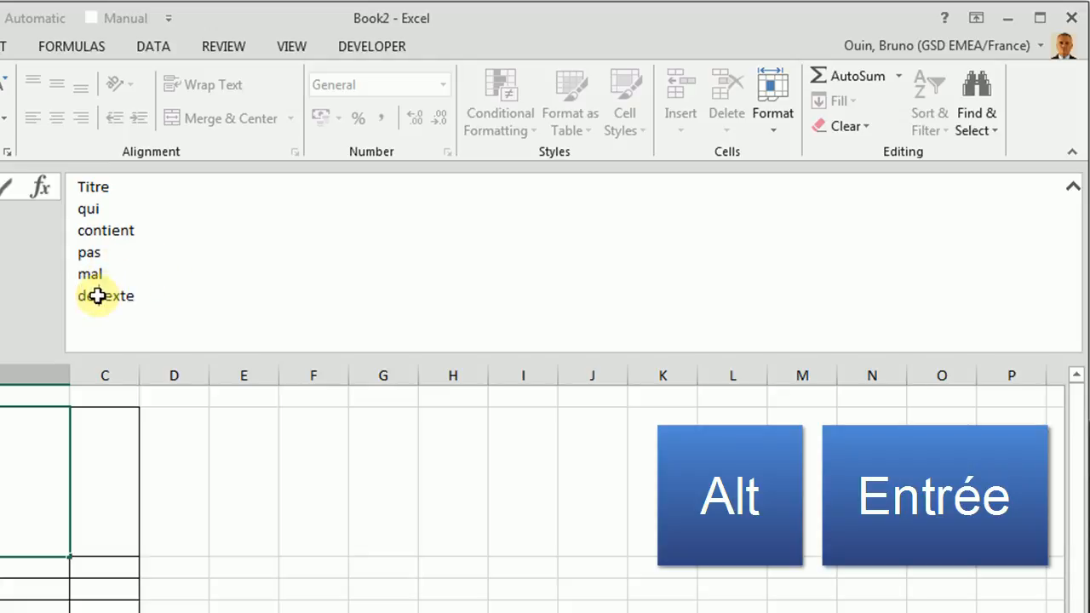
click(98, 296)
key(alt+Return)
click(238, 455)
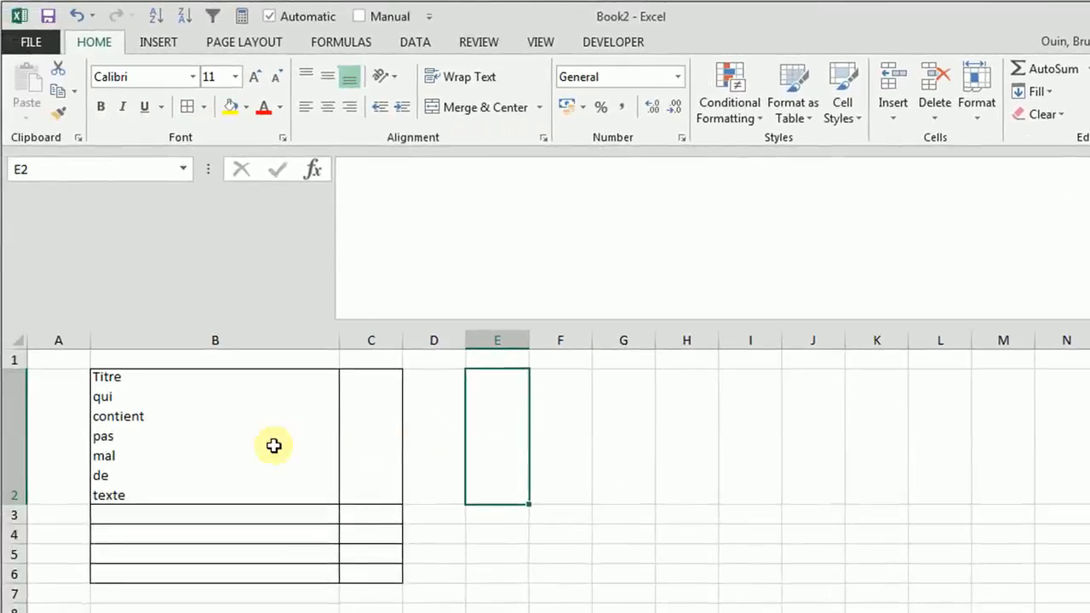
Step: Narrow column B to just fit the title's longest word, and turn Wrap Text off and back on for B2
click(230, 444)
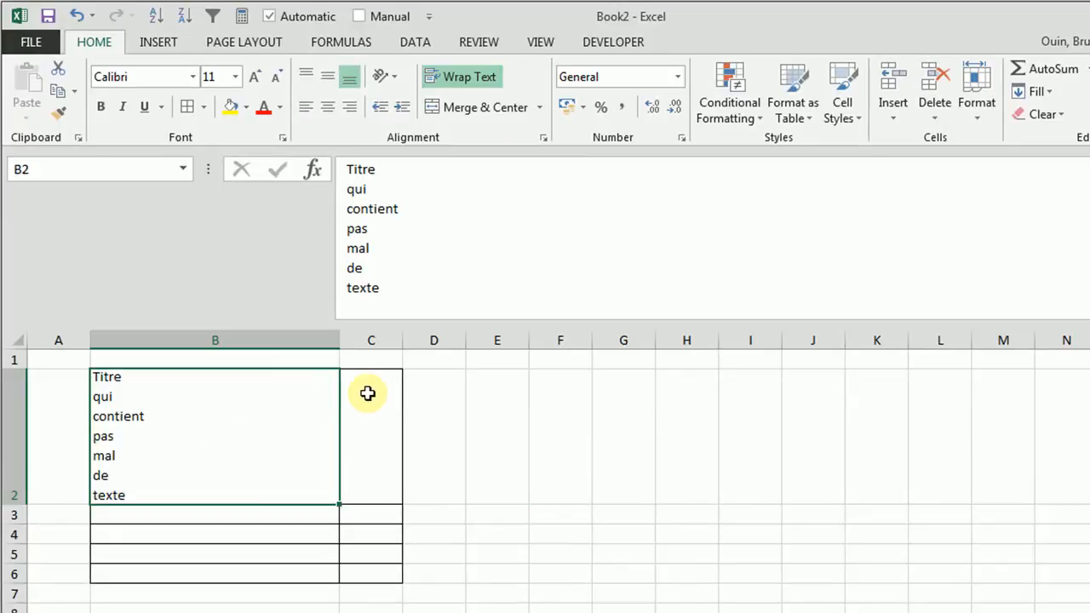
drag(337, 347, 154, 345)
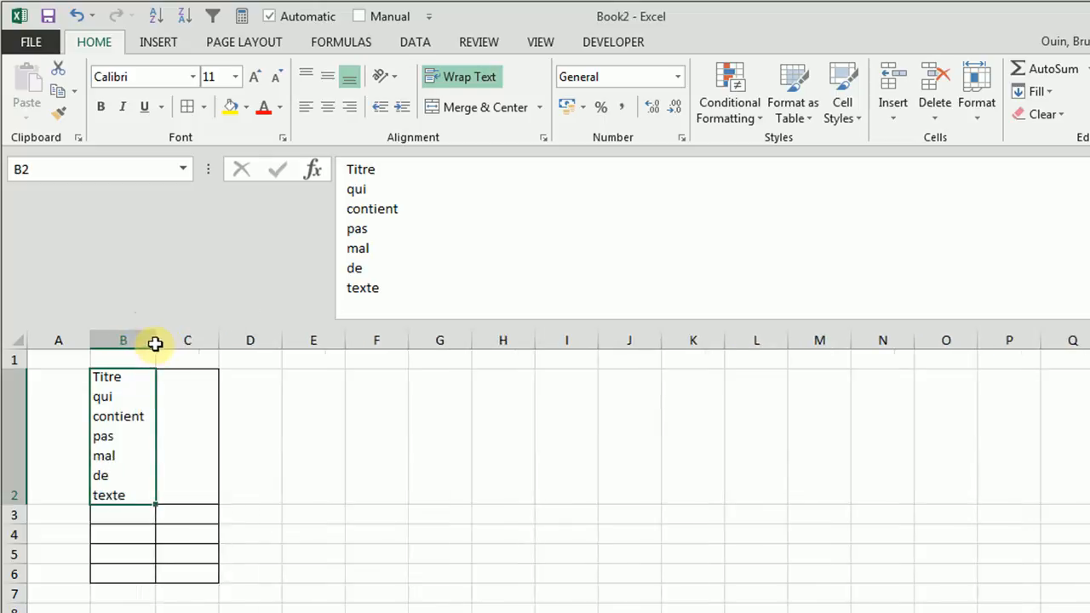
click(434, 77)
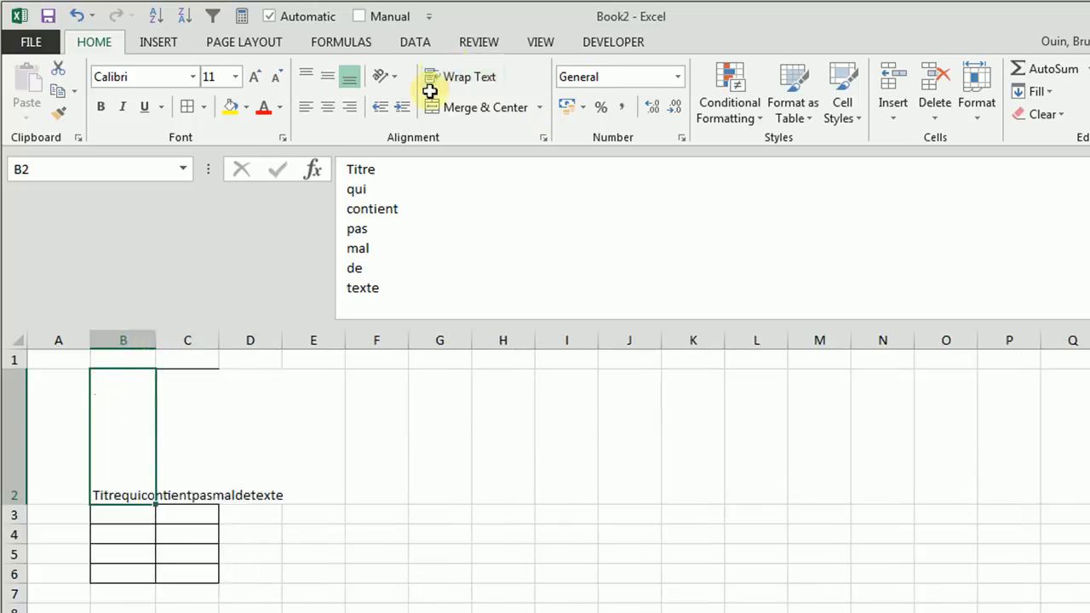
click(353, 587)
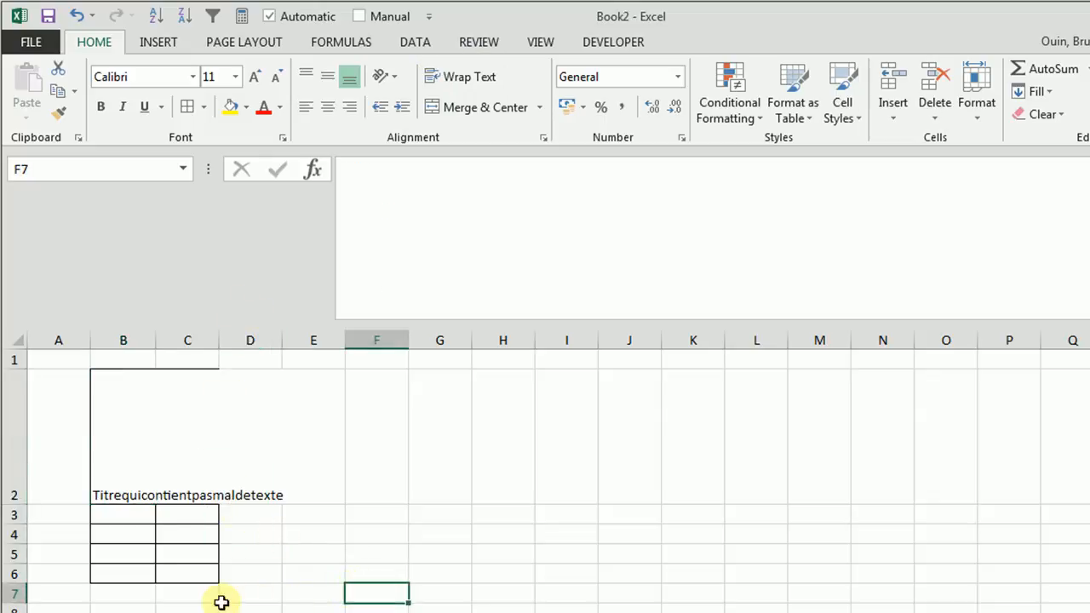
click(128, 485)
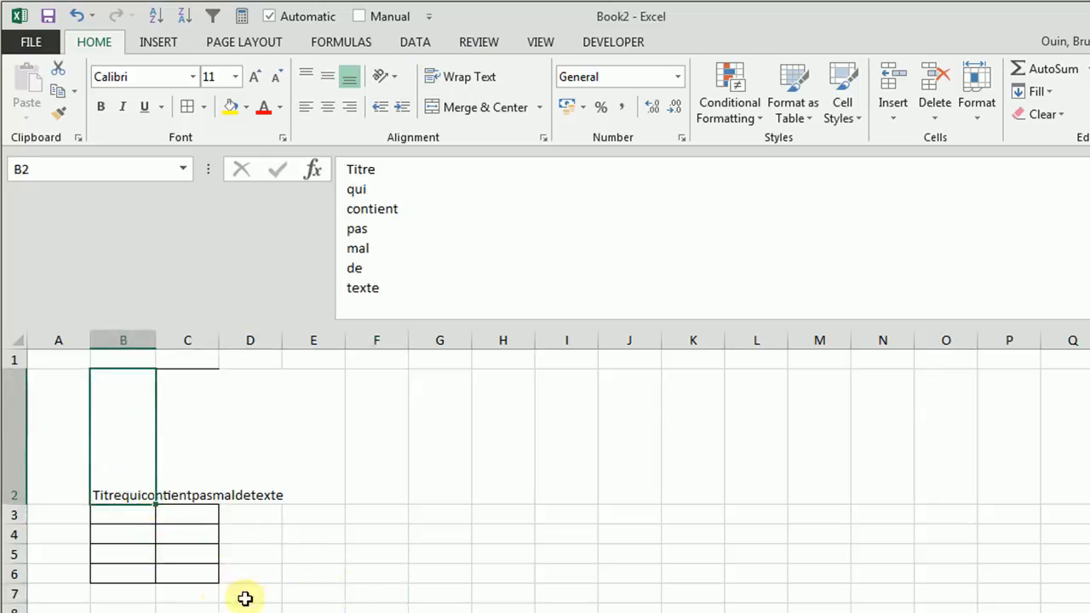
click(437, 76)
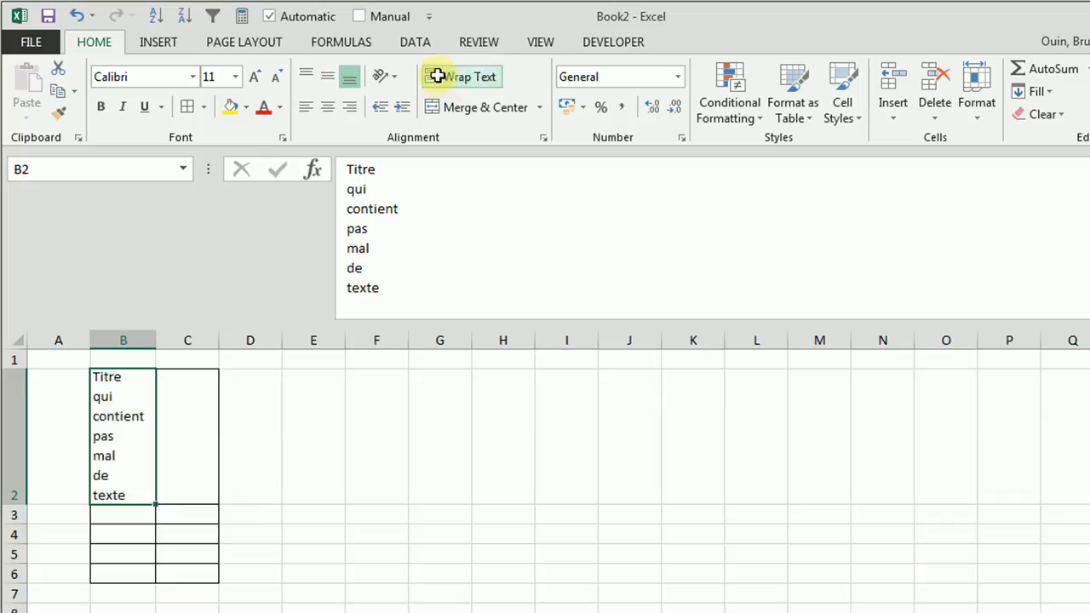
Step: Widen column B to about twice its width and column C enough to hold the whole title on one line
drag(160, 341, 218, 358)
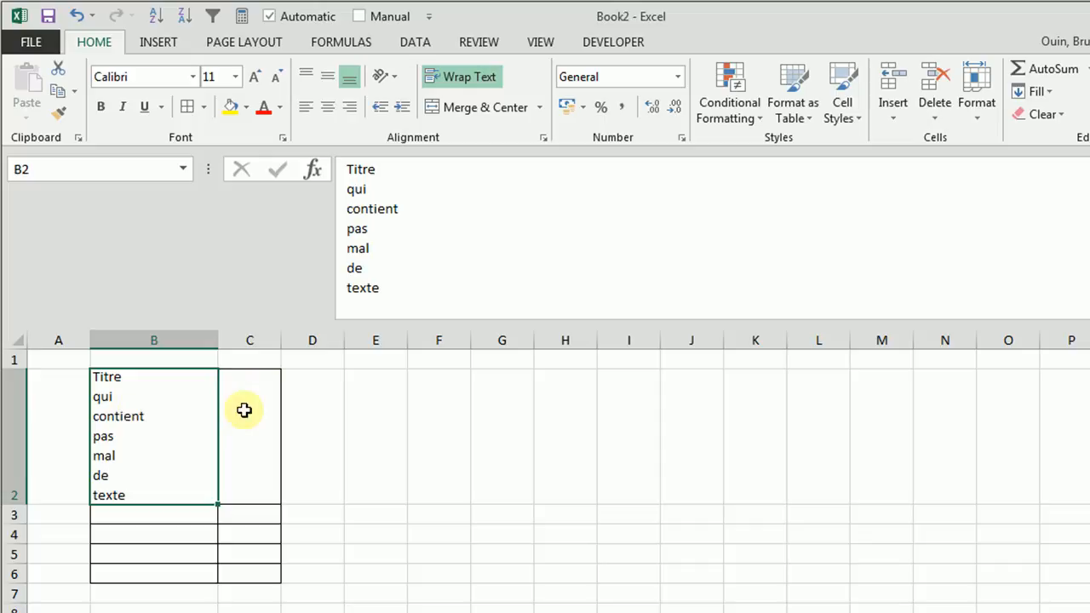
drag(280, 342, 447, 343)
Step: Enter =SUBSTITUTE(B2;CHAR(10);" ") in cell C2 to replace the title's line breaks with spaces, and compare C2 with B2
click(262, 436)
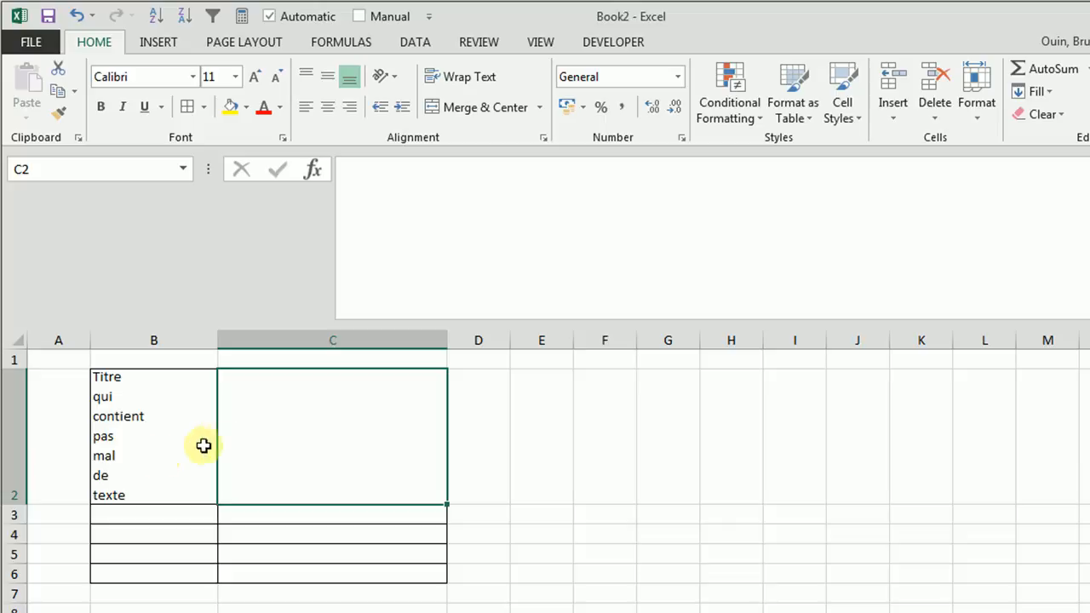
text(=)
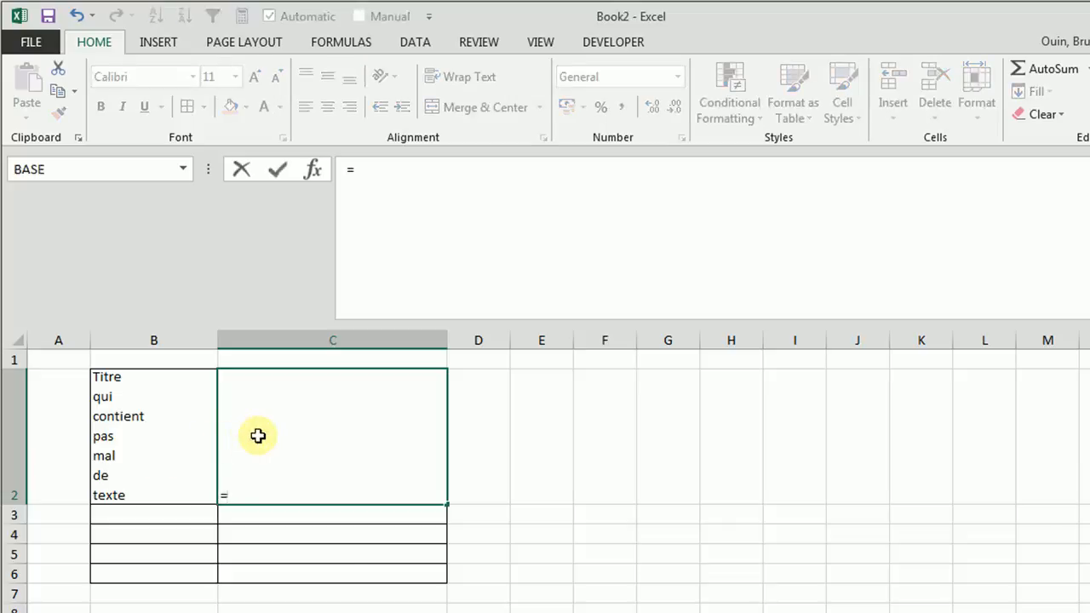
text(substitute)
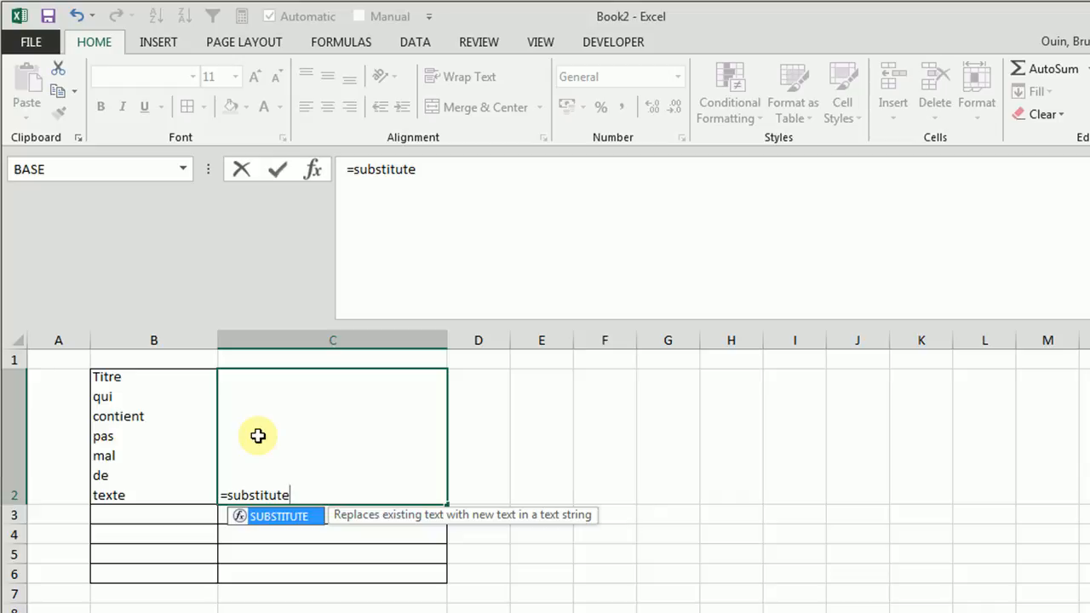
text(()
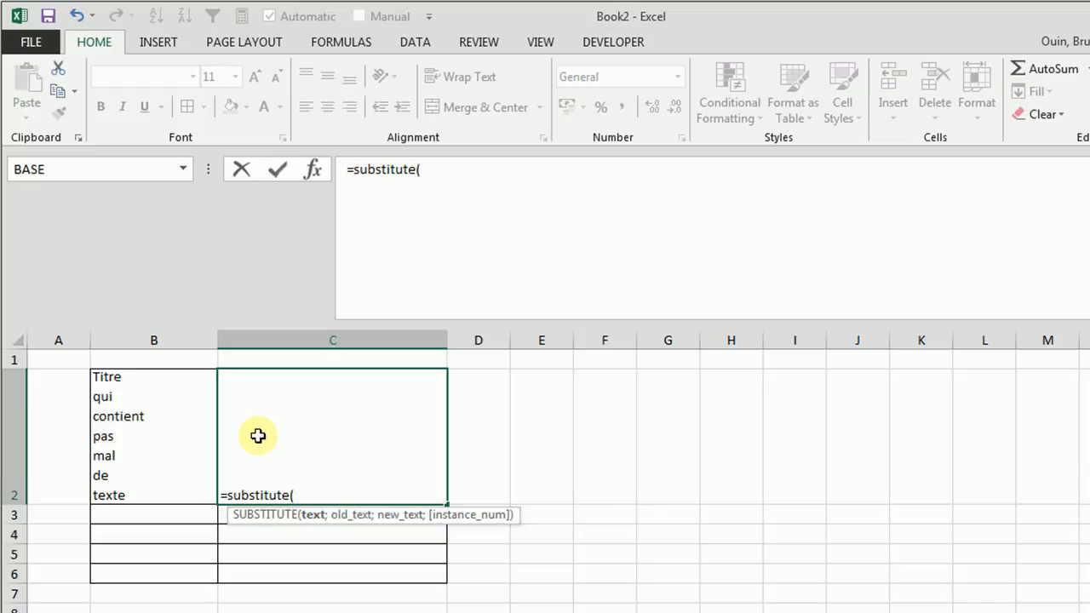
click(139, 416)
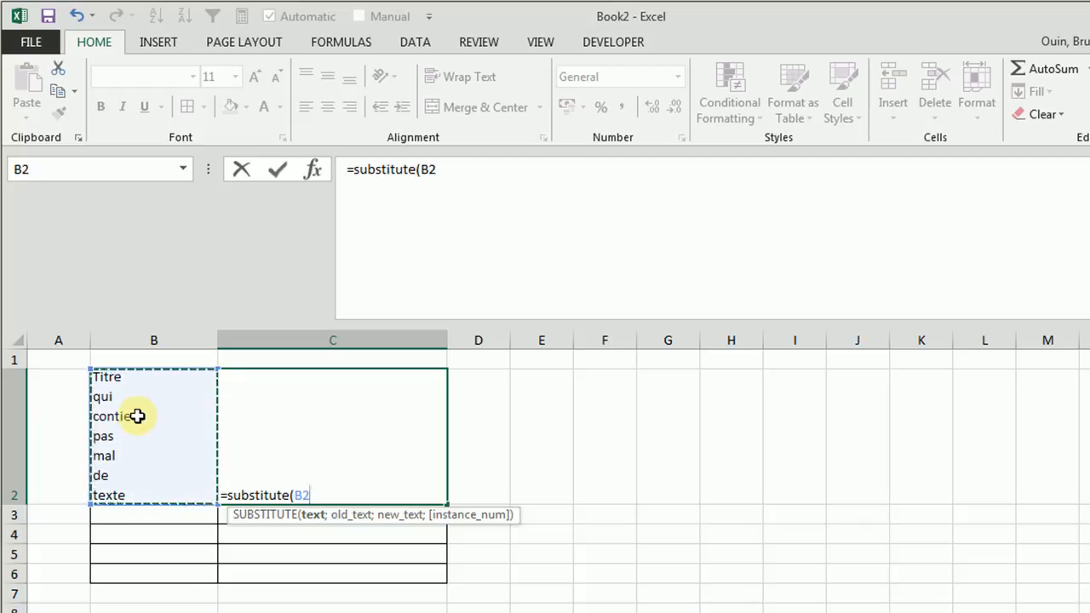
text(;)
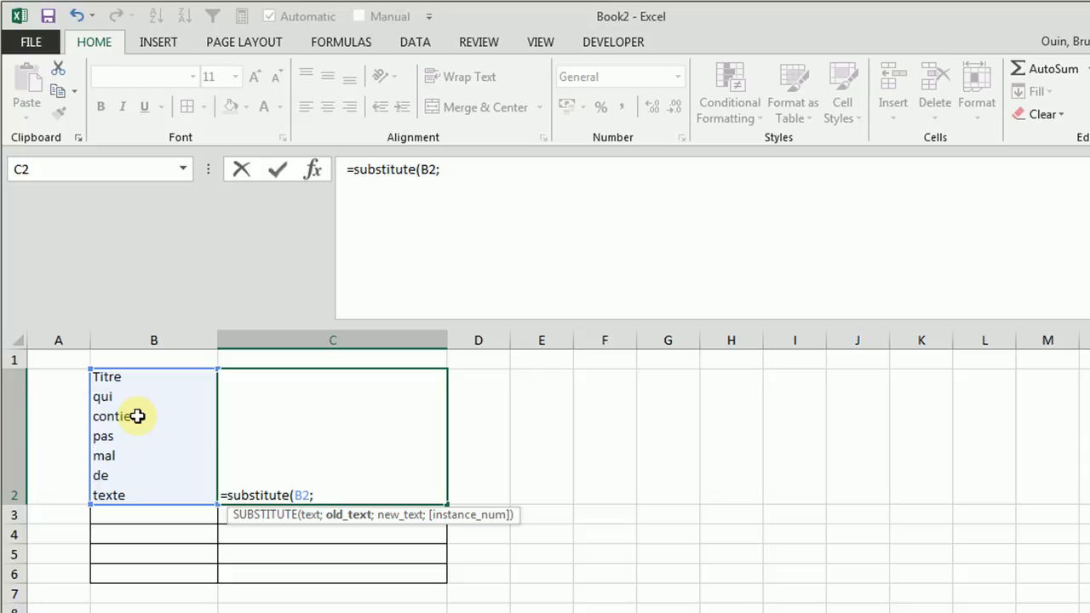
text(cha)
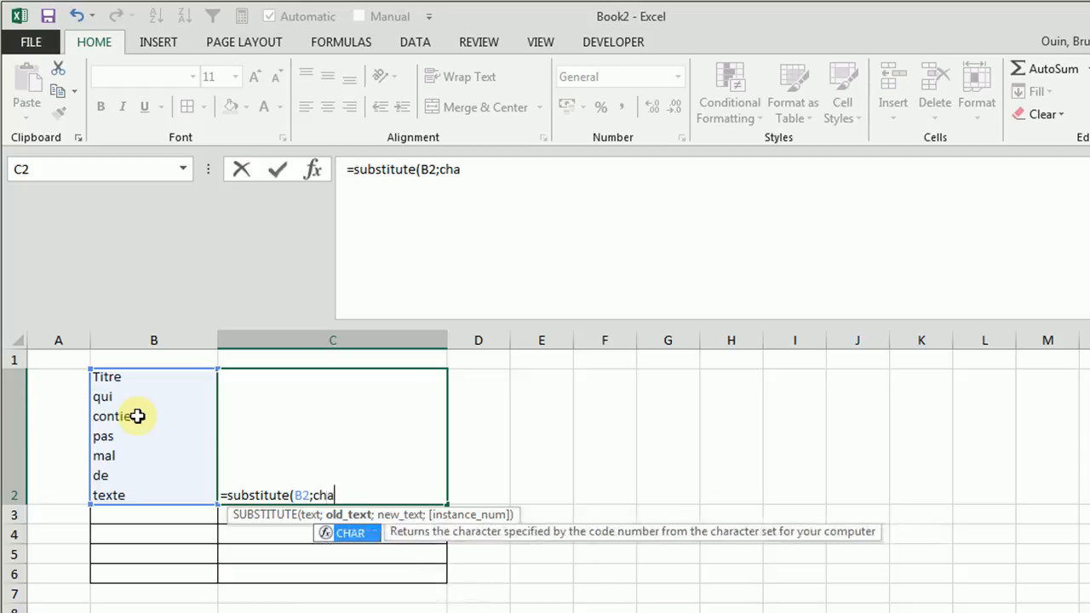
text(r(10))
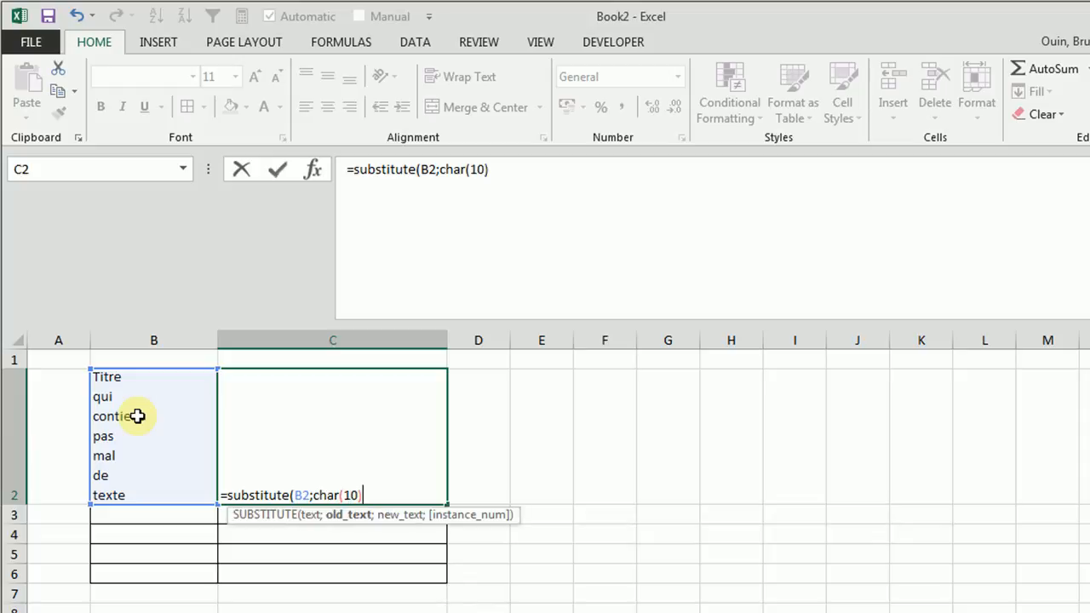
text(;)
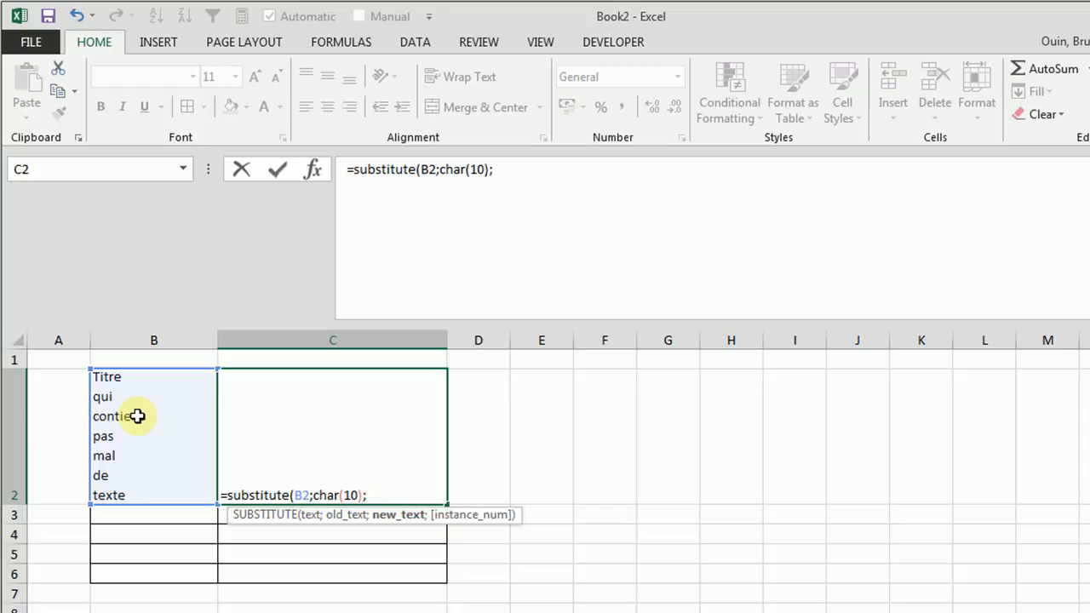
text(" "))
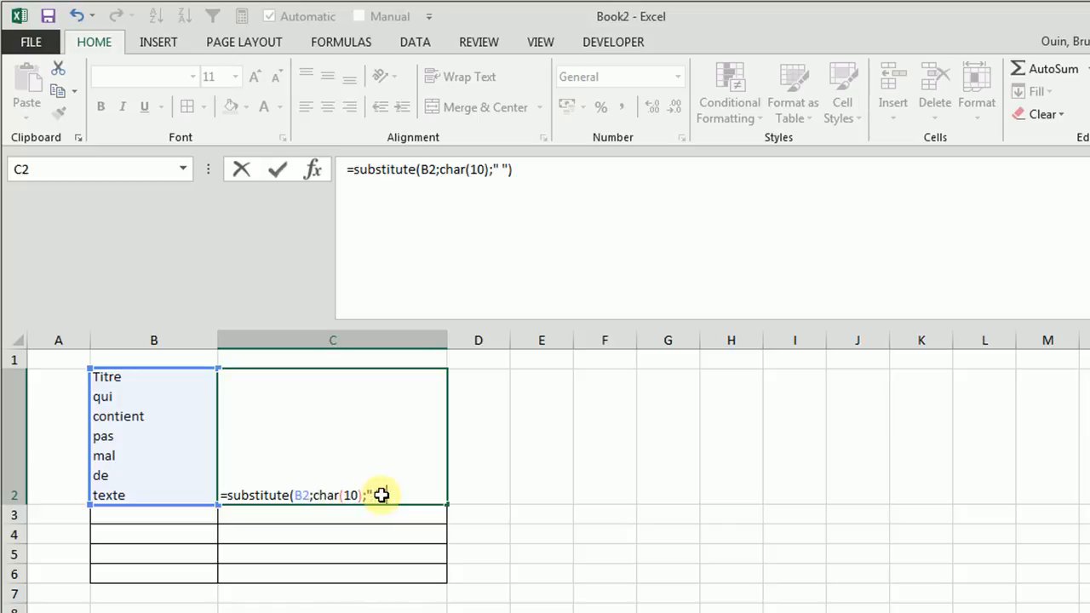
key(Return)
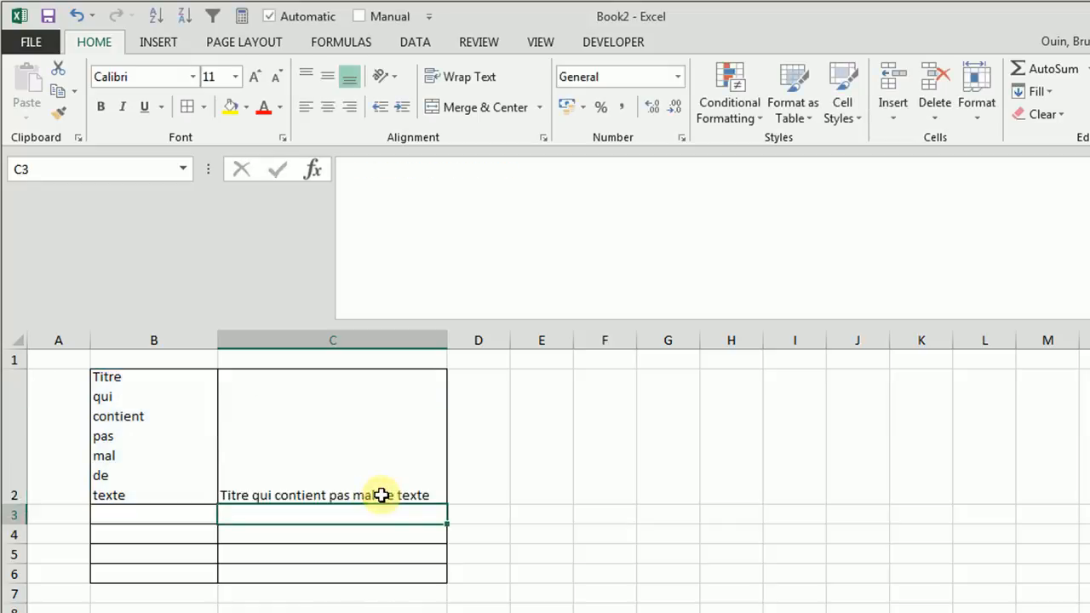
click(279, 485)
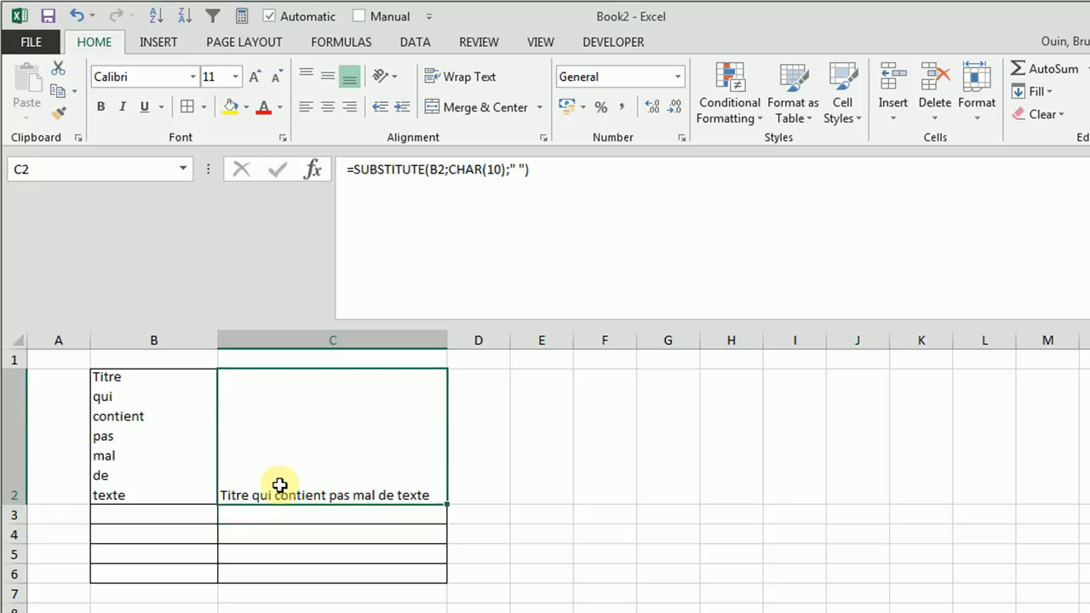
click(152, 422)
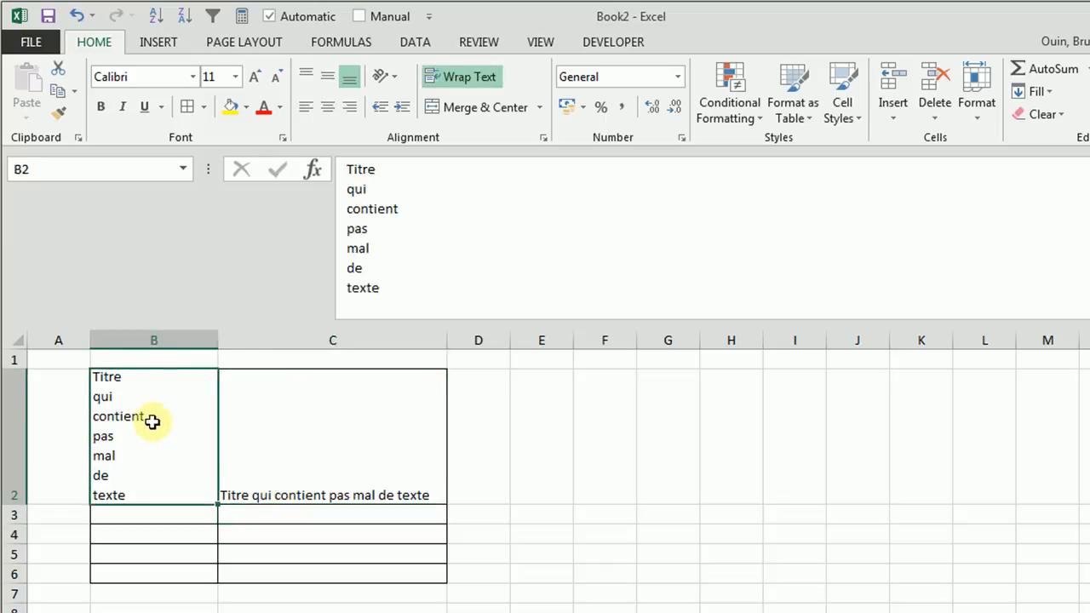